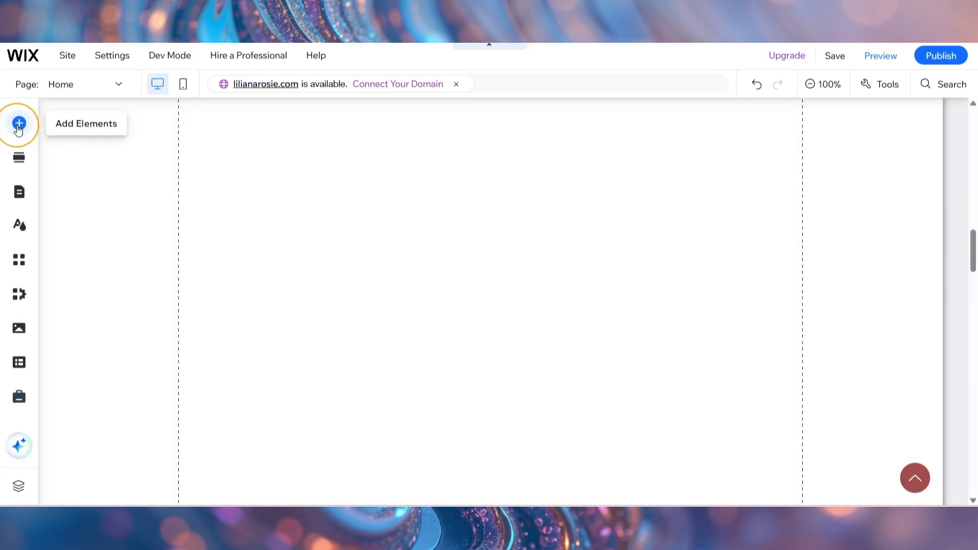
Step: Create a new form from scratch and add a header element to it
click(19, 123)
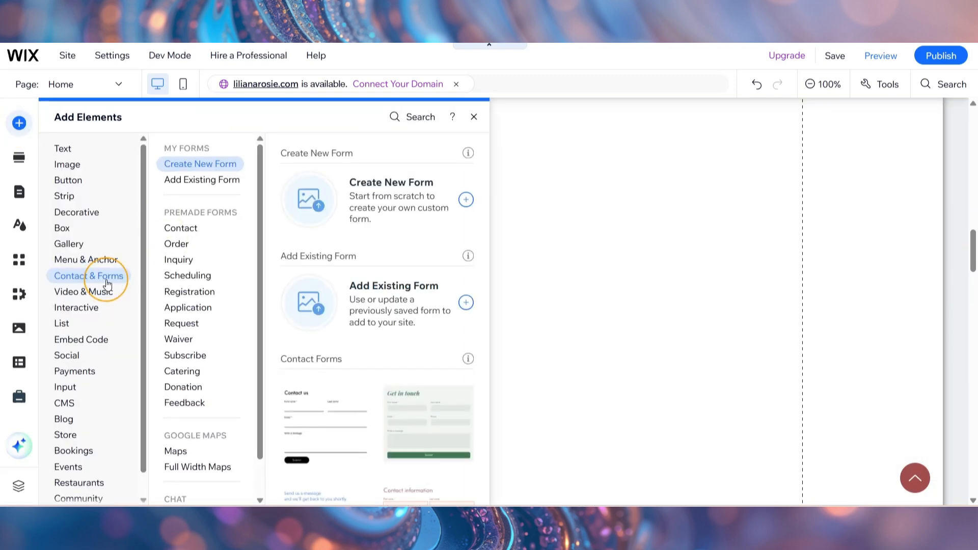
click(358, 218)
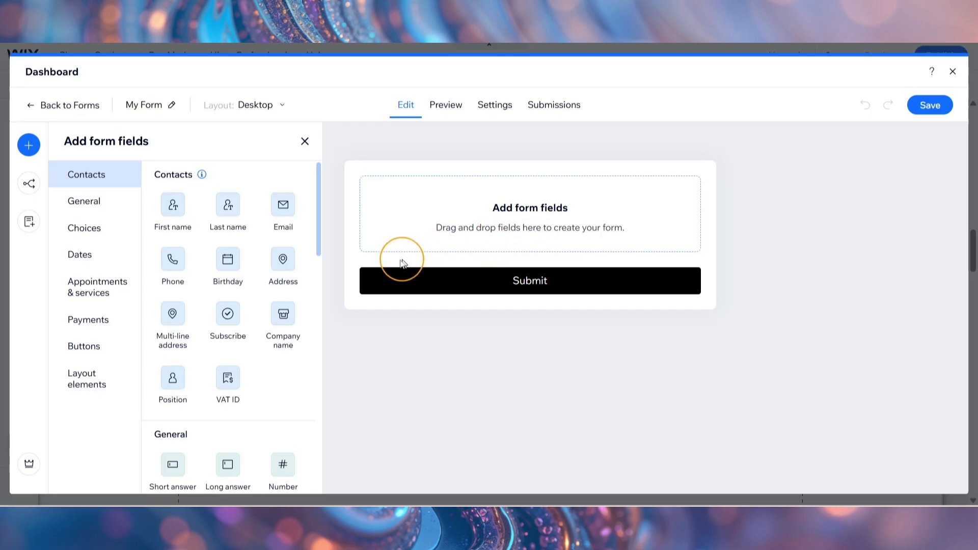
scroll(283, 365, down, 14)
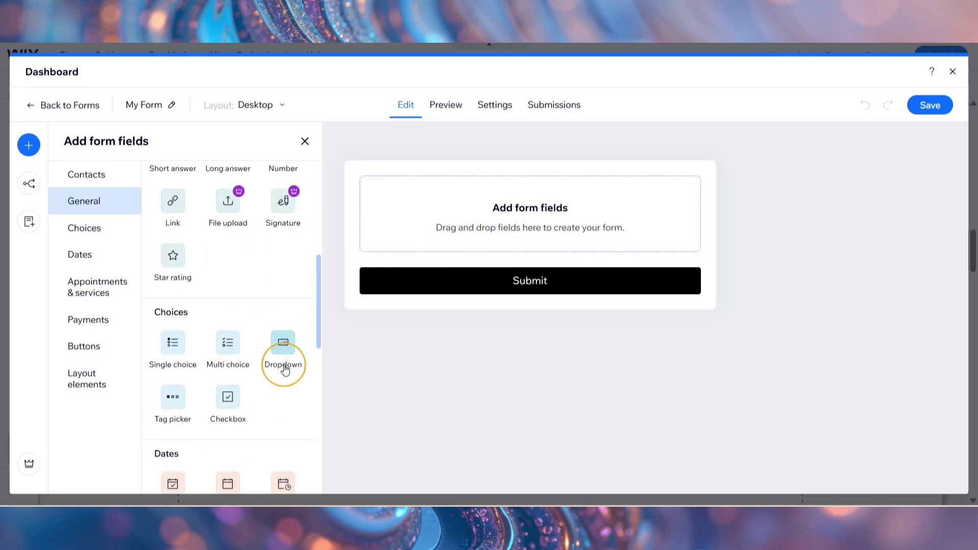
scroll(238, 390, down, 3)
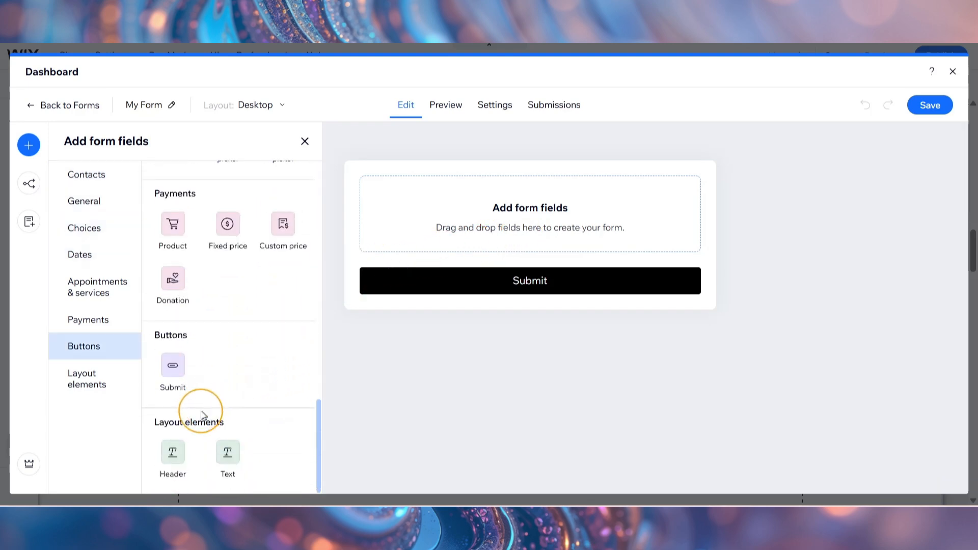
click(170, 447)
Step: Add First name, Last name and Email contact fields to the form
scroll(212, 376, up, 10)
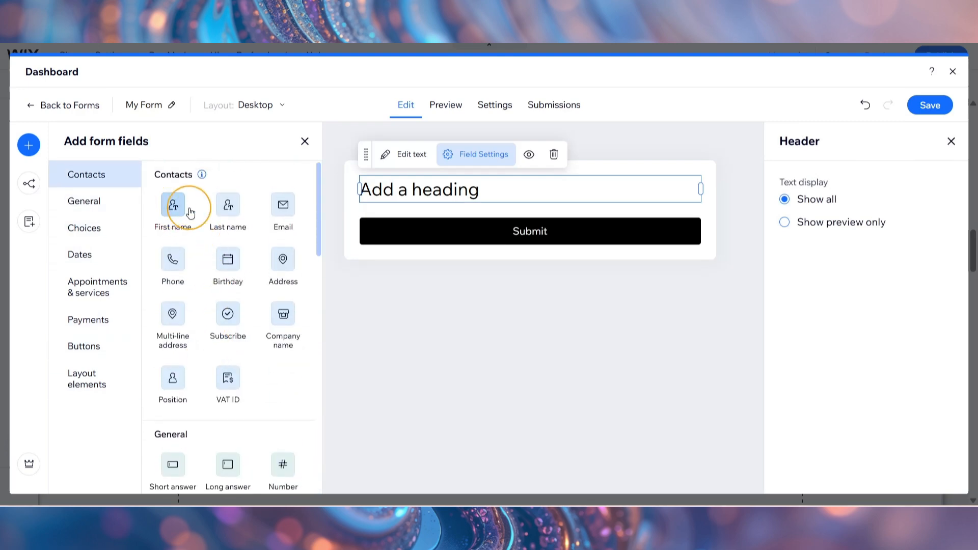
click(172, 201)
click(227, 199)
click(293, 219)
Step: Change the form's heading text to "Apply Now!" and make it bold and centred
double_click(419, 187)
text(Apply Now!)
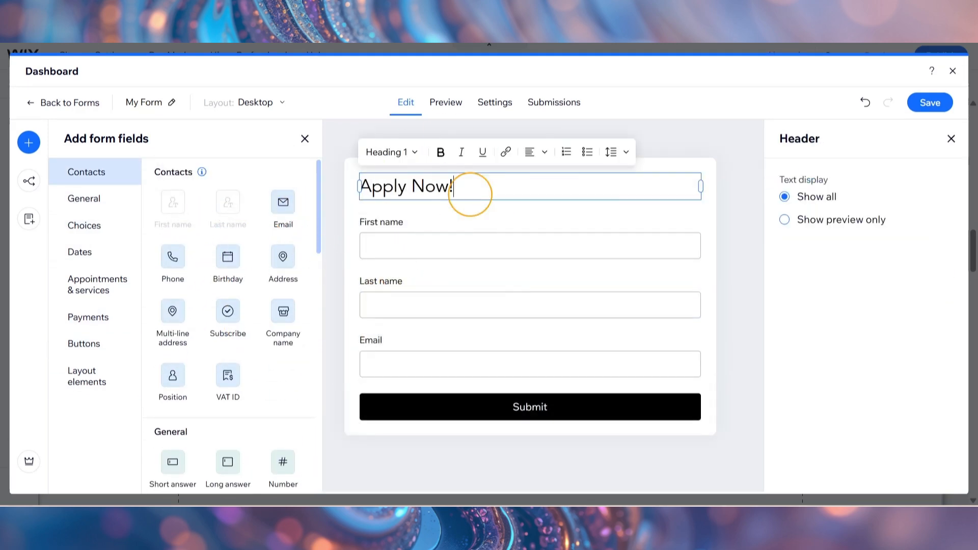
click(516, 243)
click(655, 156)
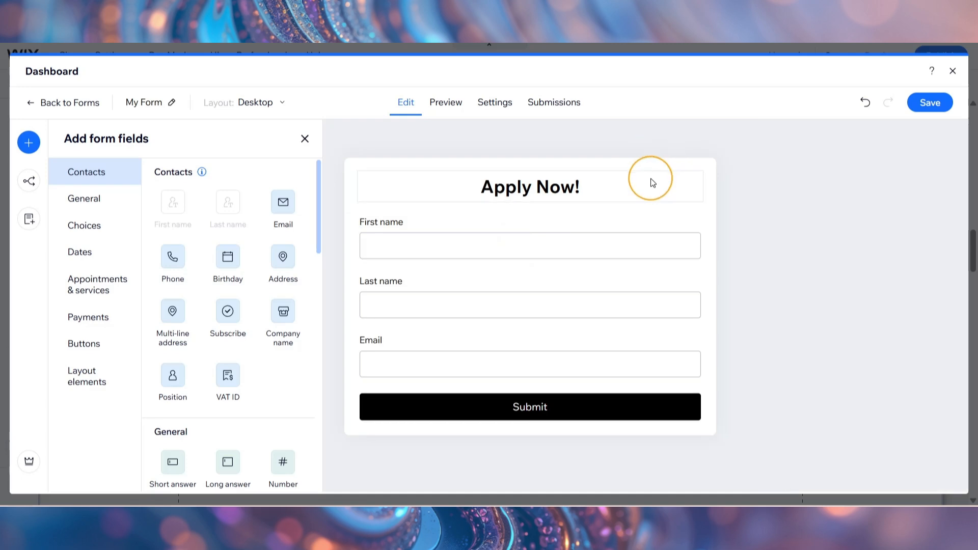
Step: Make the First name, Last name and Email fields required
click(466, 237)
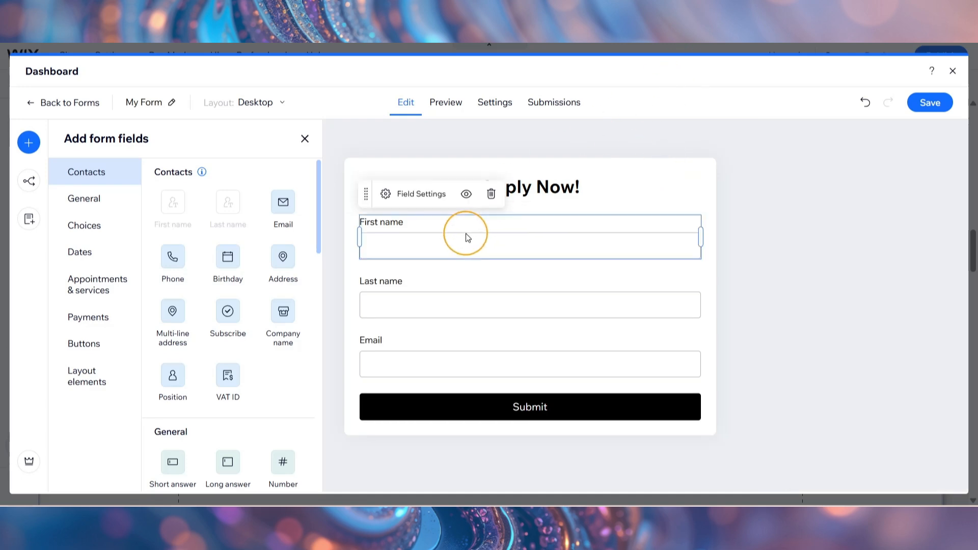
click(421, 194)
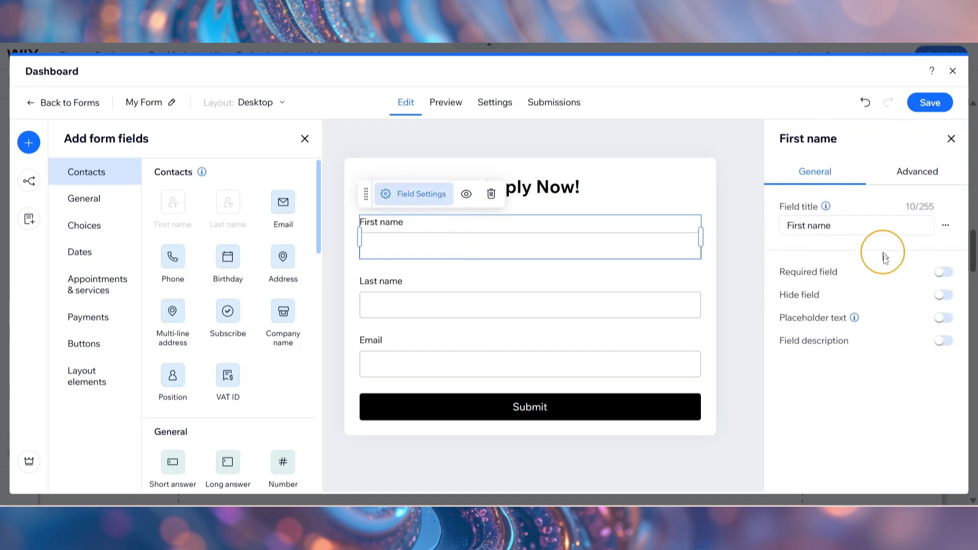
click(942, 271)
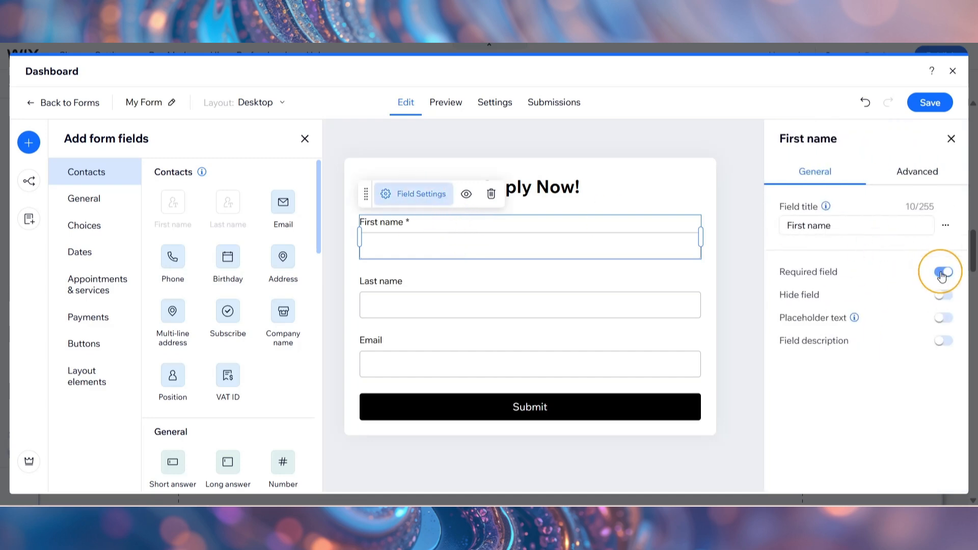
click(551, 315)
click(943, 271)
click(558, 370)
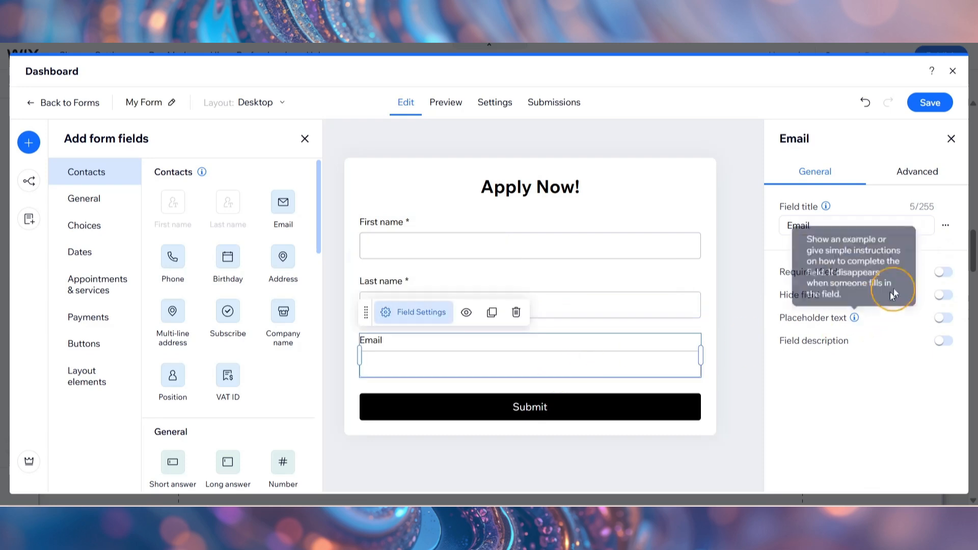
click(942, 272)
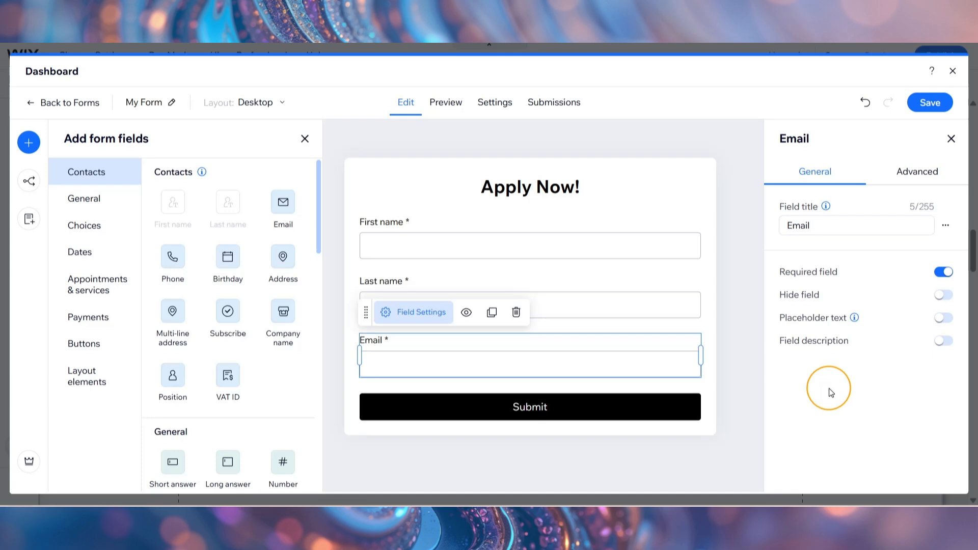
Step: Add a Multi choice field below Email and title it "Do you have any job experience?"
scroll(211, 318, down, 6)
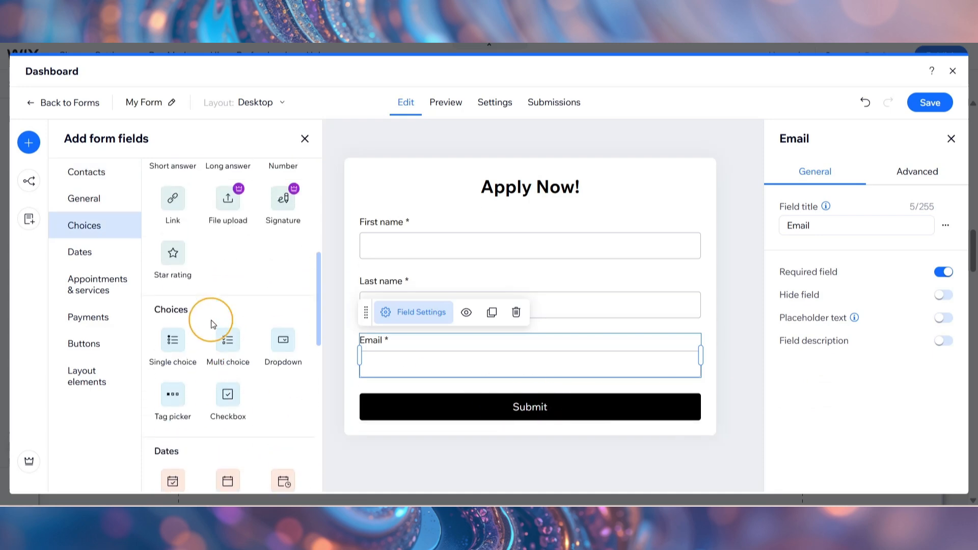
scroll(210, 320, down, 5)
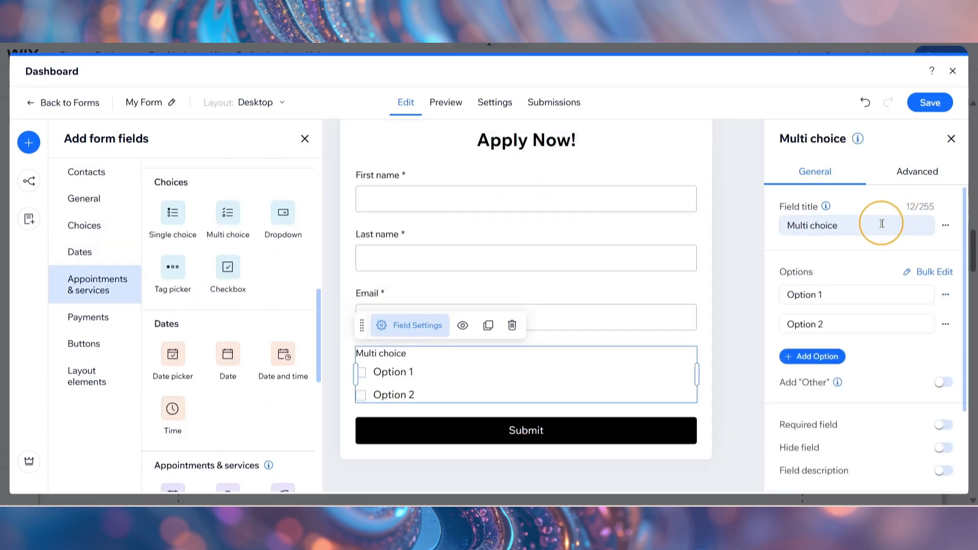
click(882, 223)
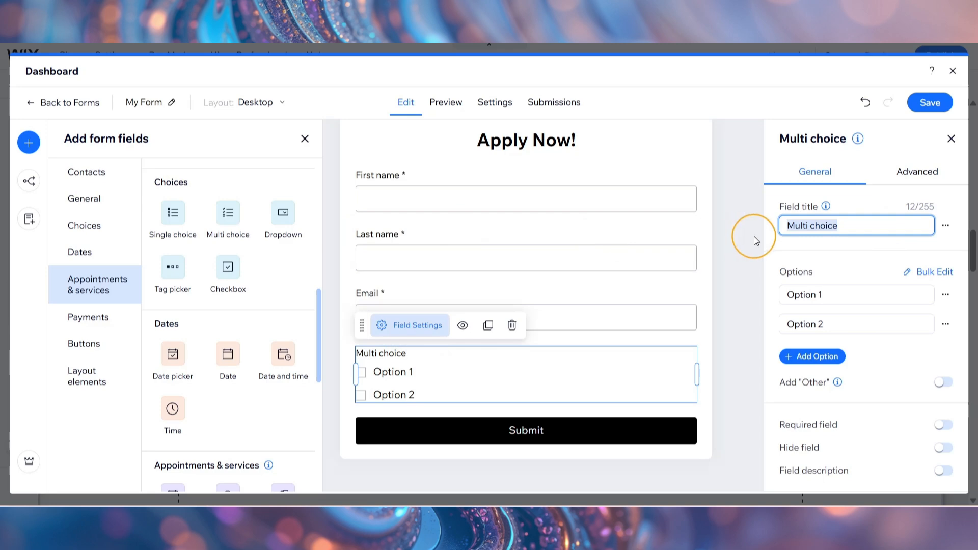
text(Do you have any job experience?)
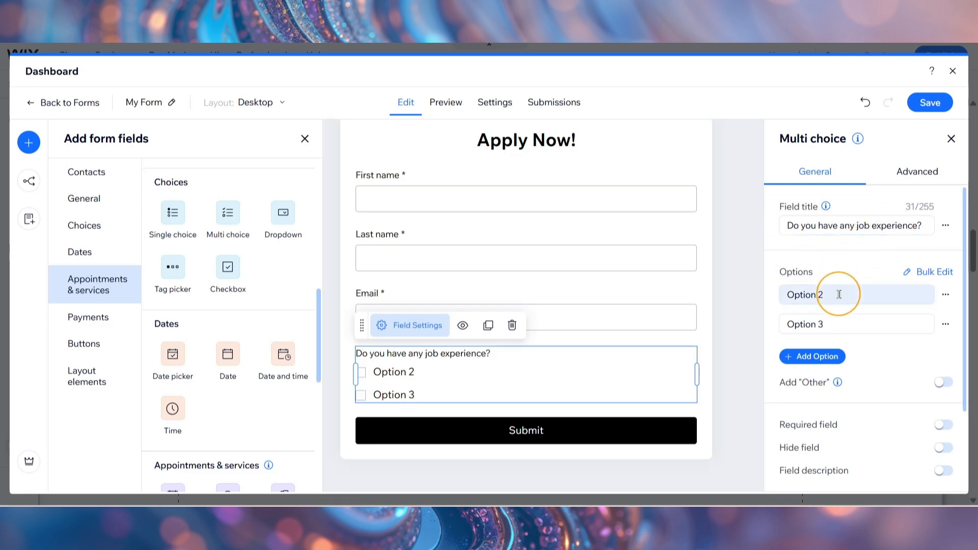
Step: Rename the two options of the job experience question to "Yes" and "No"
click(839, 295)
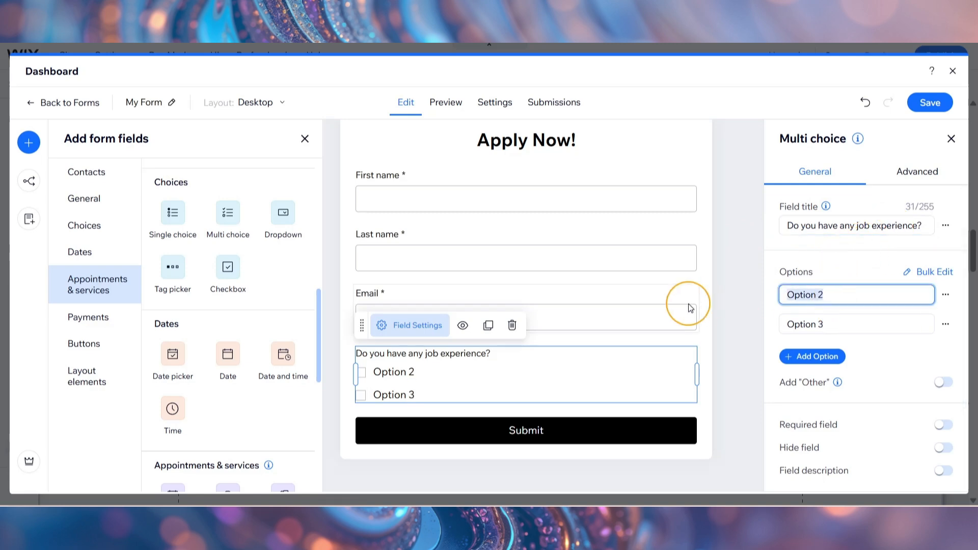
text(Yes)
key(Tab)
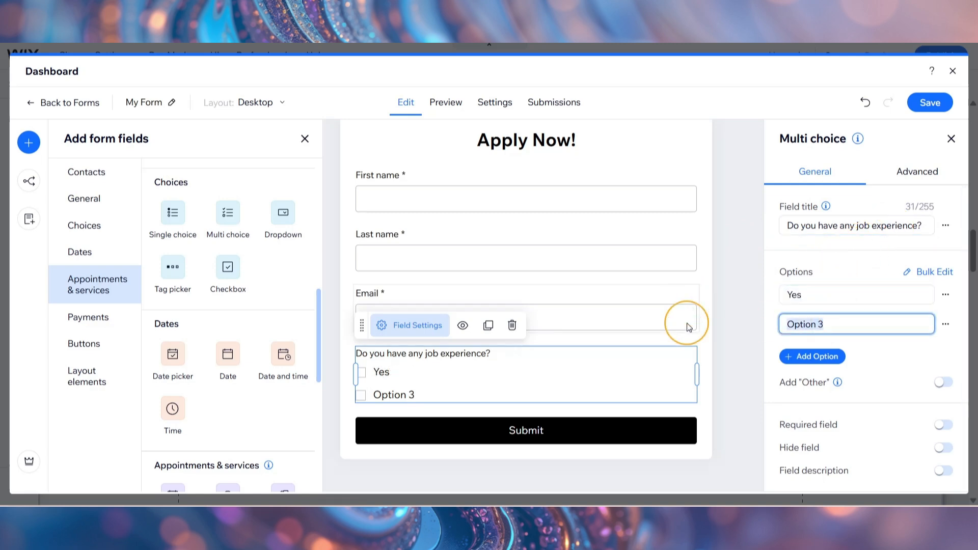
text(No)
key(Escape)
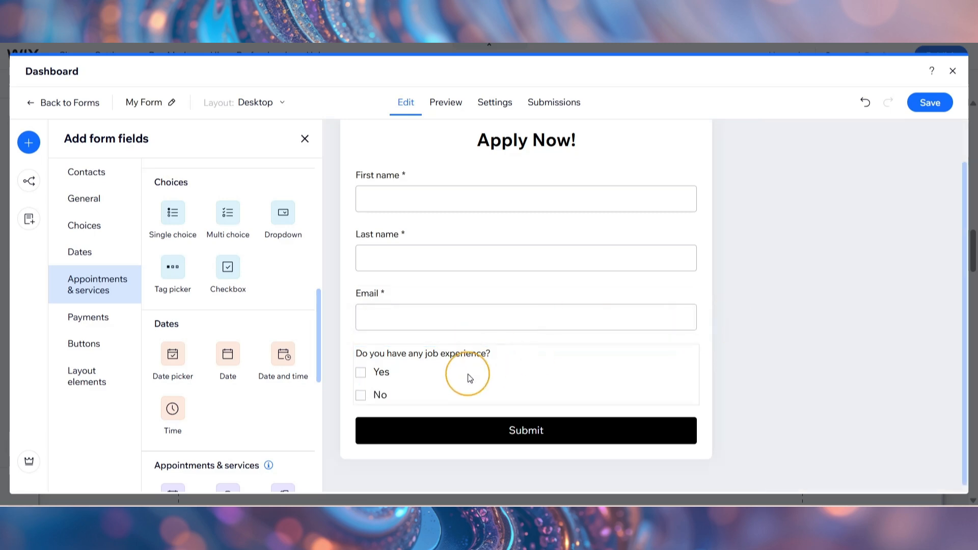
click(466, 375)
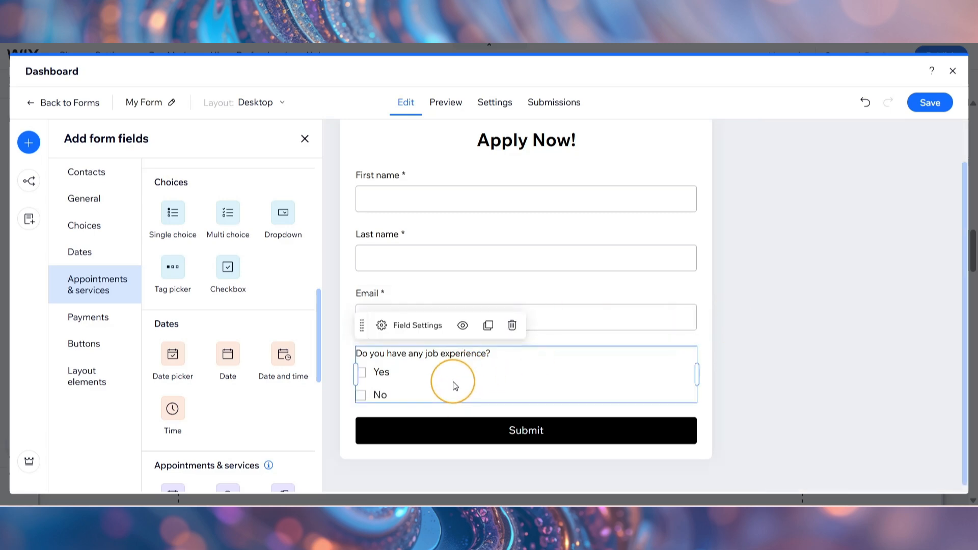
click(623, 346)
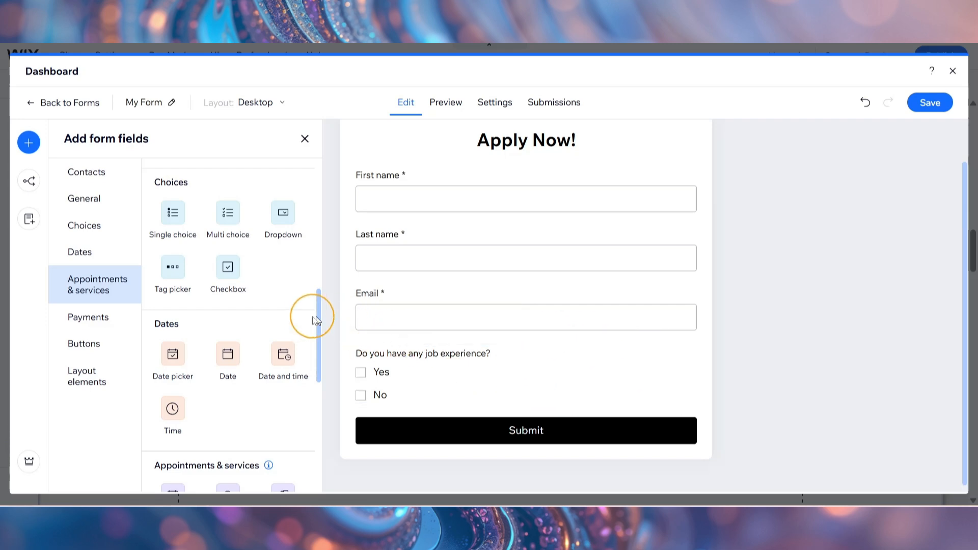
Step: Add a Short answer field below the multi choice question and title it "Type your job experience here:"
scroll(269, 337, down, 1)
scroll(269, 337, down, 3)
scroll(266, 334, up, 5)
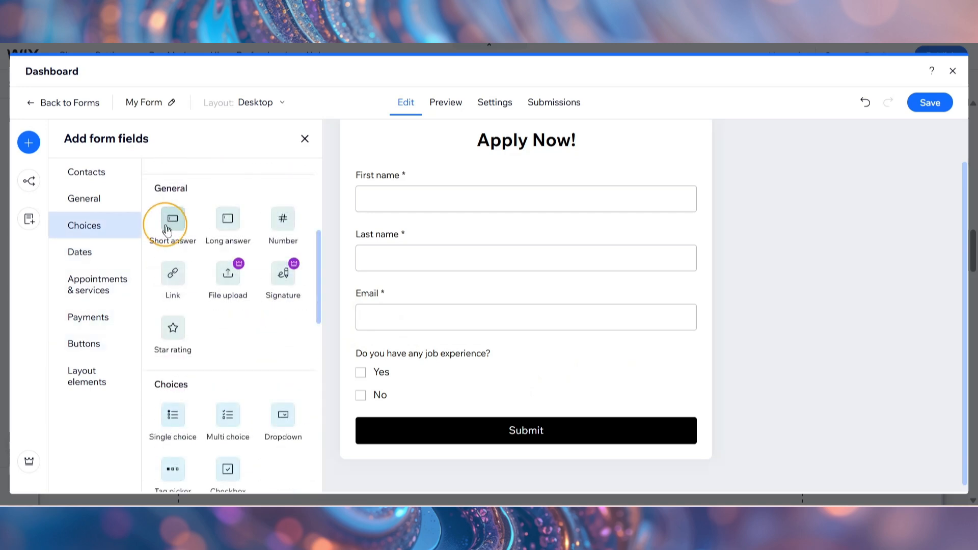
click(168, 218)
click(374, 306)
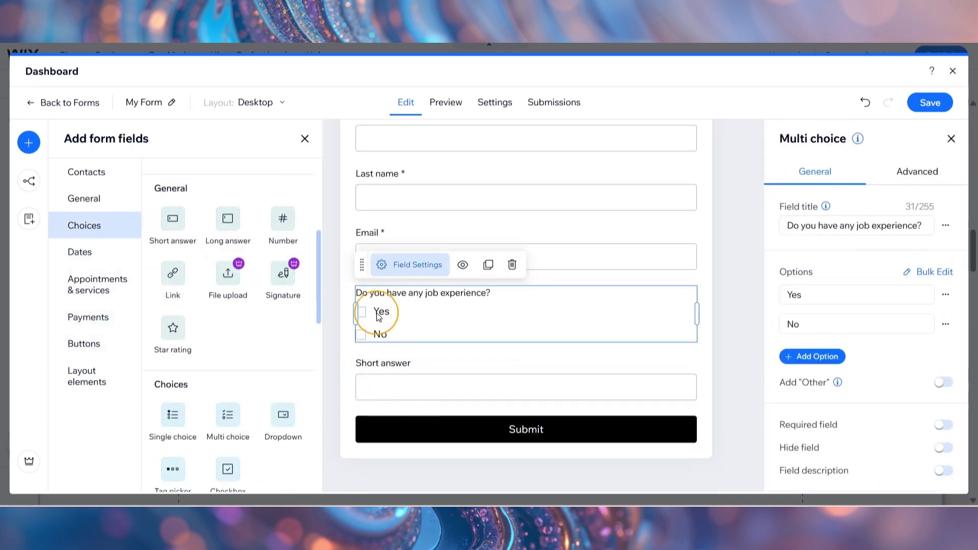
click(386, 365)
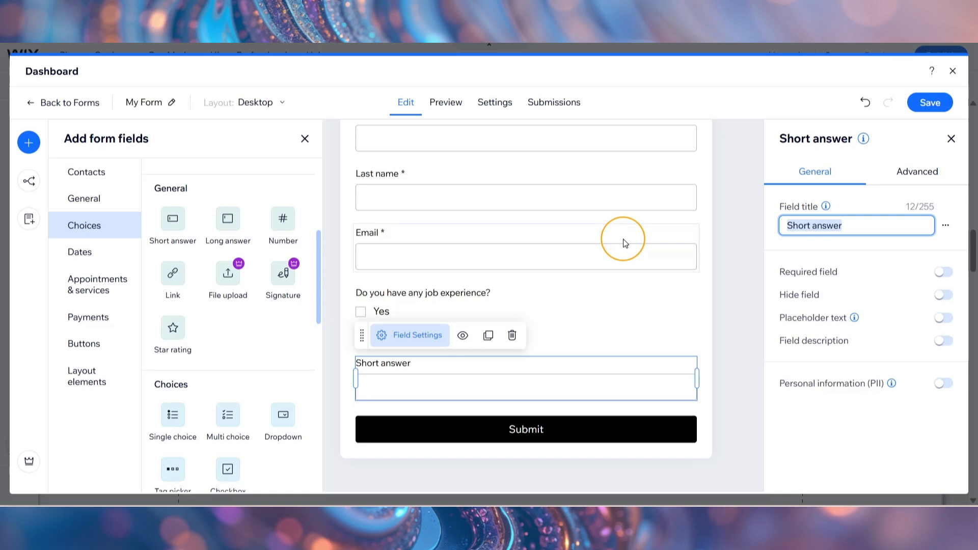
text(Type your job experience here:)
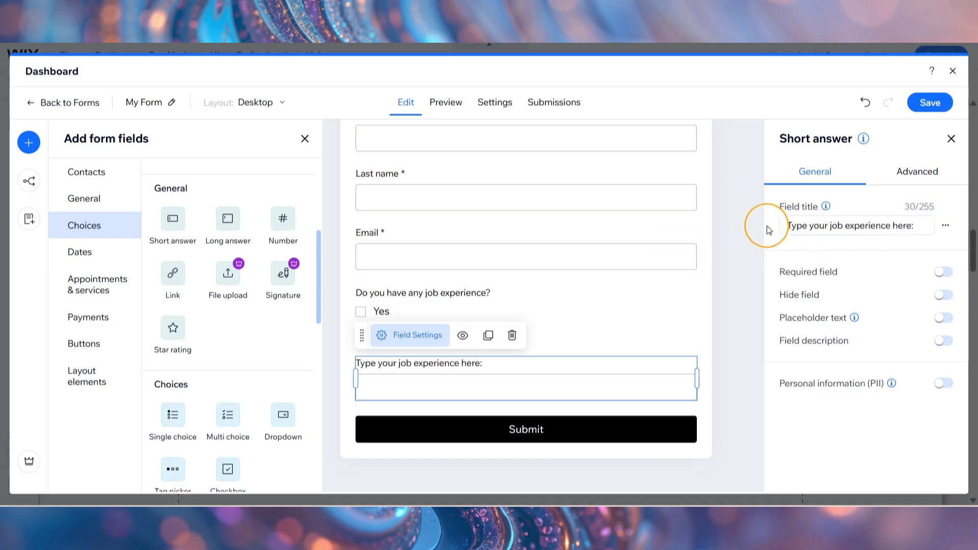
click(737, 256)
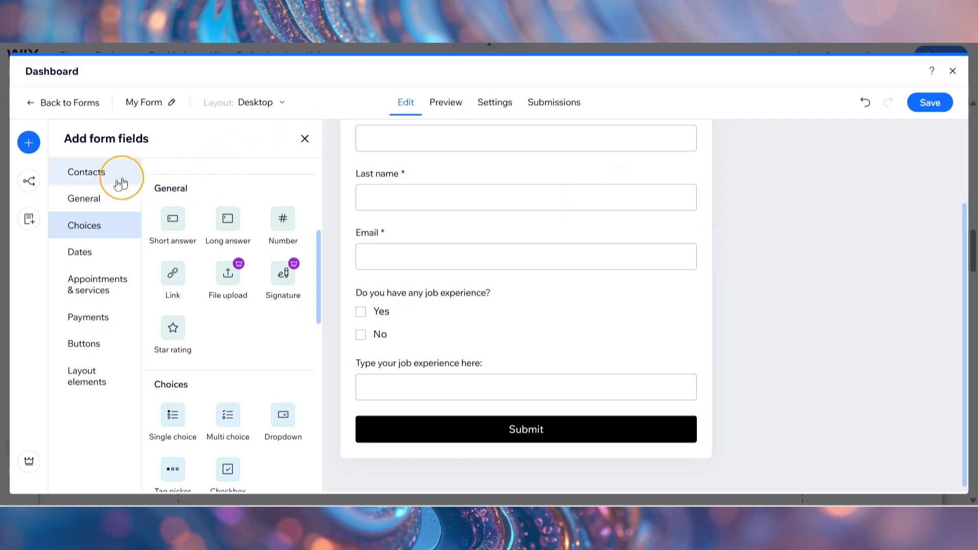
Step: Start a conditional rule whose If part is "Do you have any job experience?" Is equal to Yes
click(28, 180)
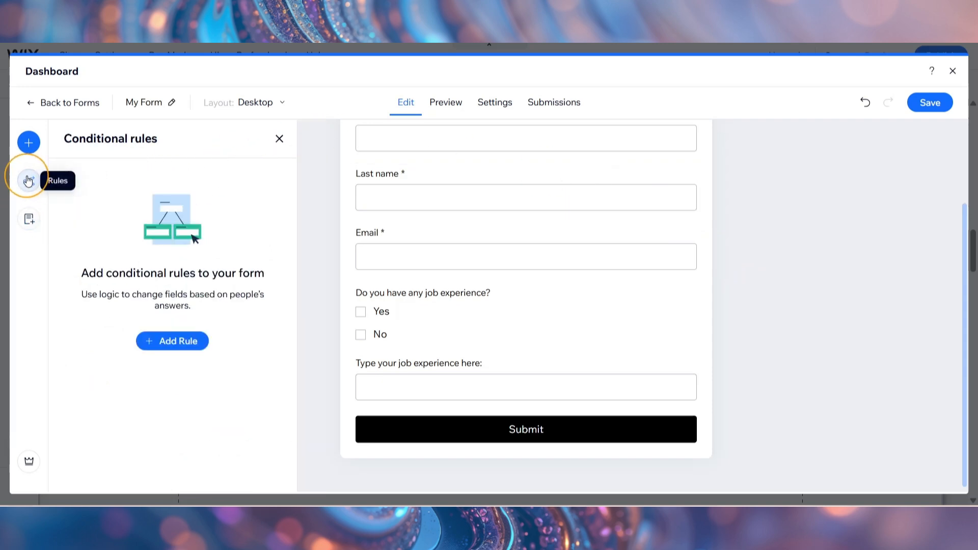
click(178, 350)
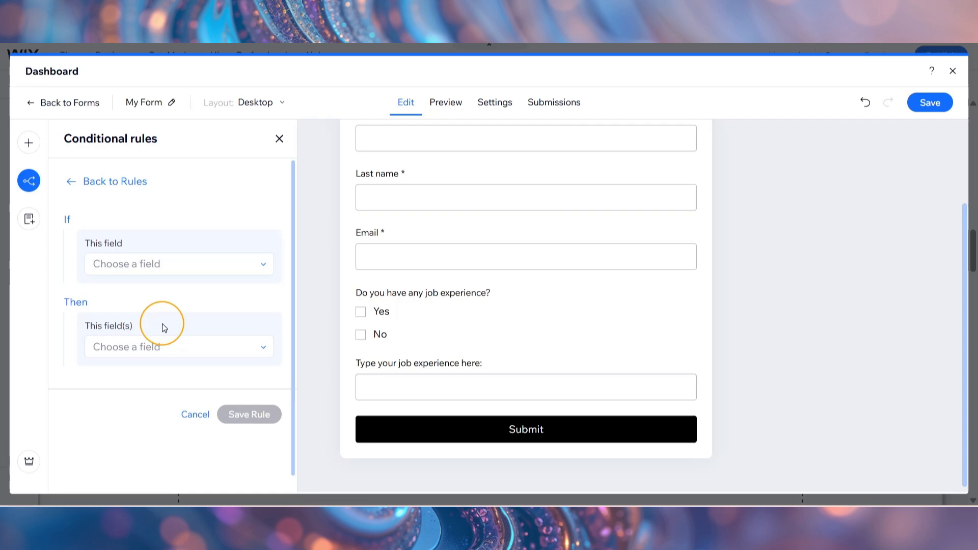
click(139, 266)
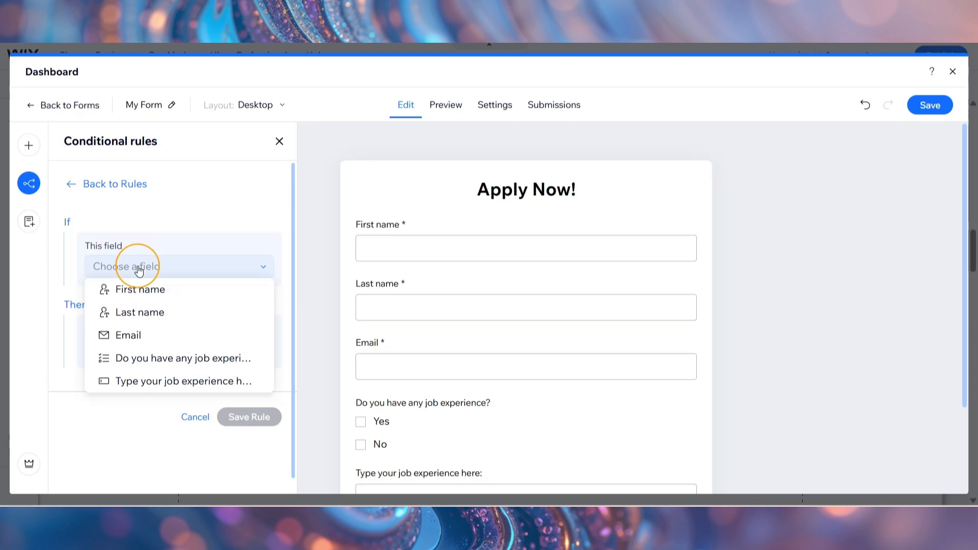
click(117, 356)
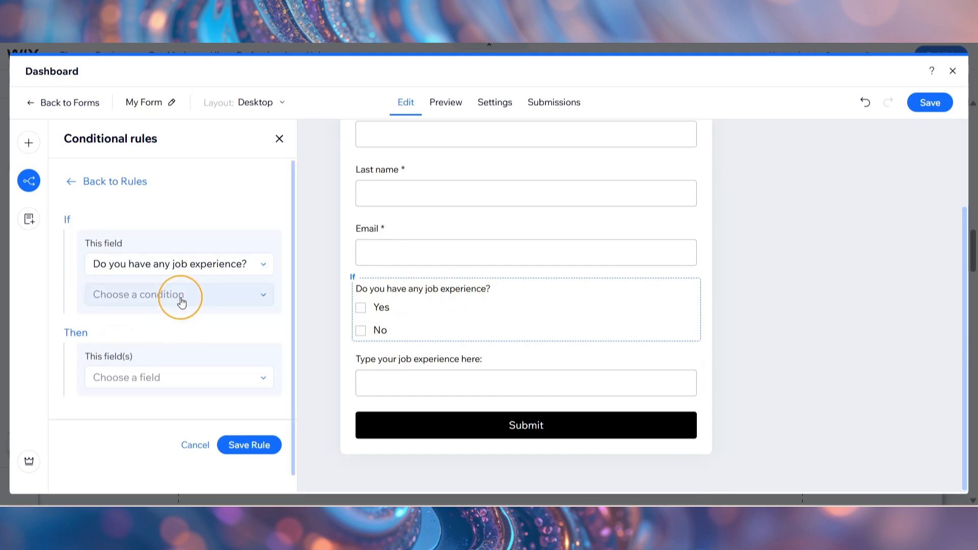
click(136, 305)
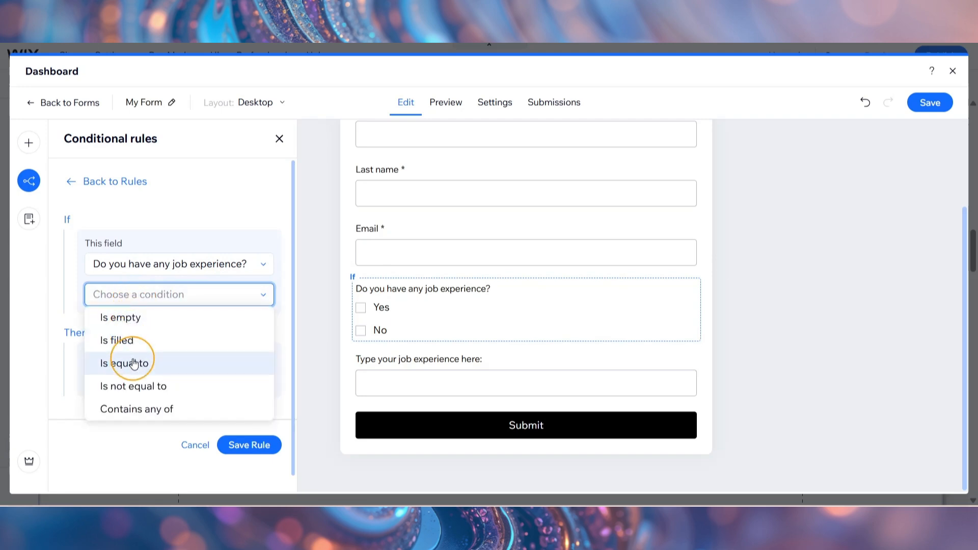
click(134, 363)
click(136, 329)
click(136, 346)
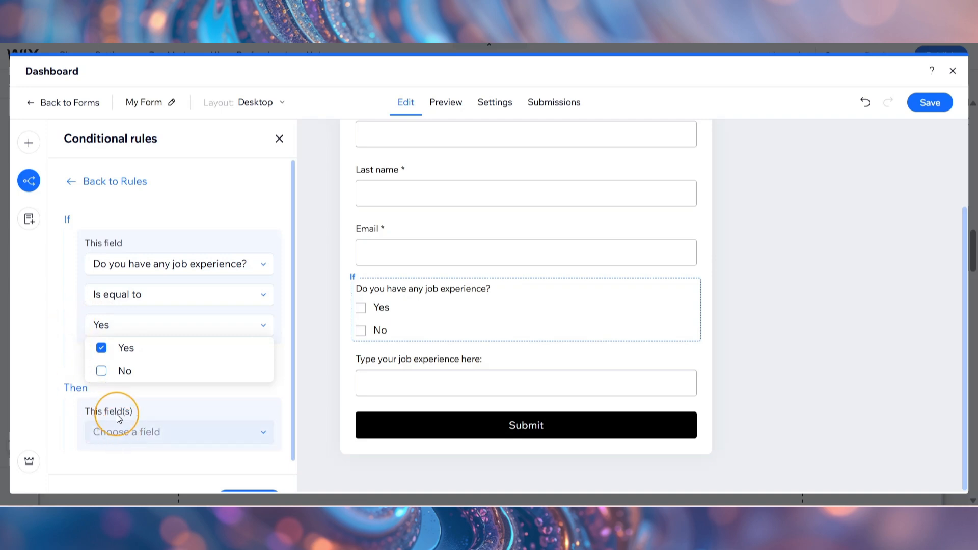
click(113, 397)
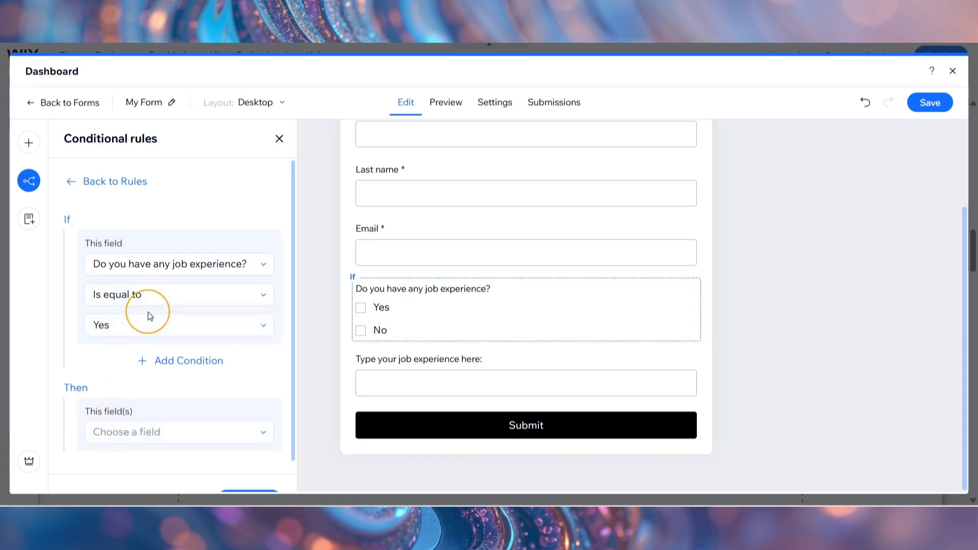
Step: Set the rule's Then part so that the field "Type your job experience here:" is Shown
click(129, 433)
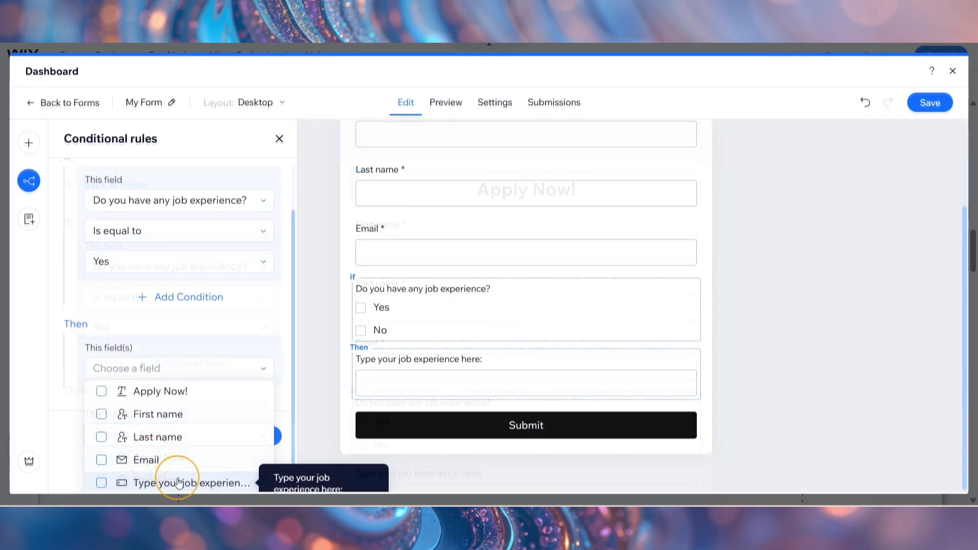
click(179, 481)
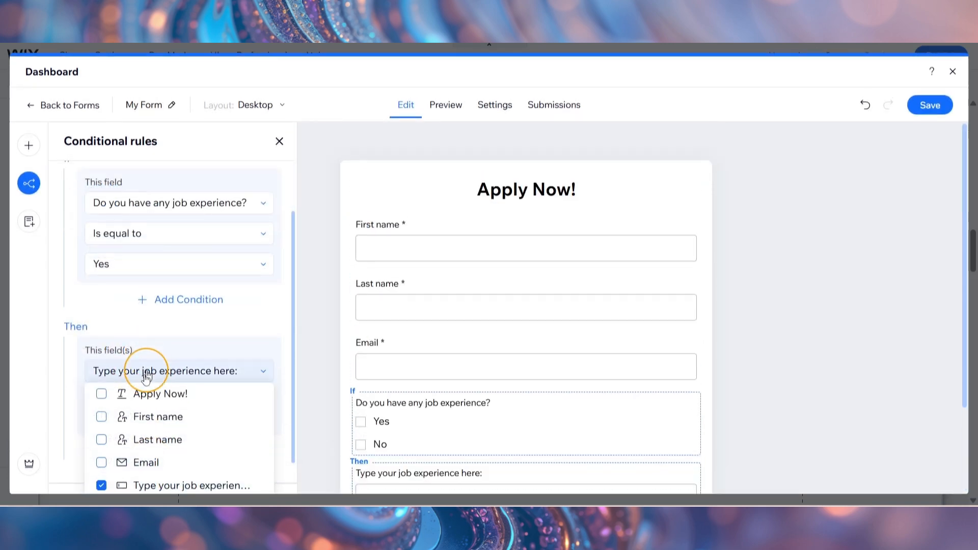
click(147, 481)
click(147, 481)
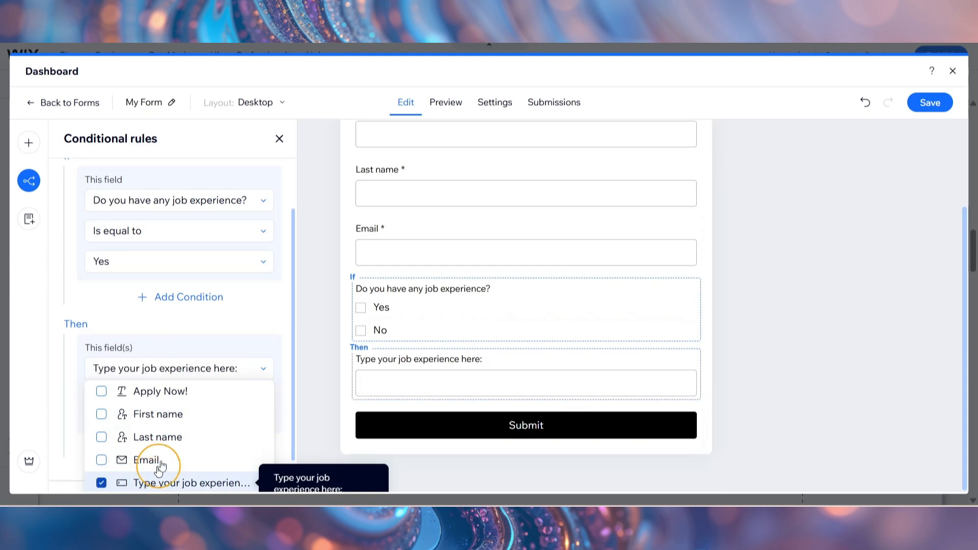
click(275, 399)
click(118, 416)
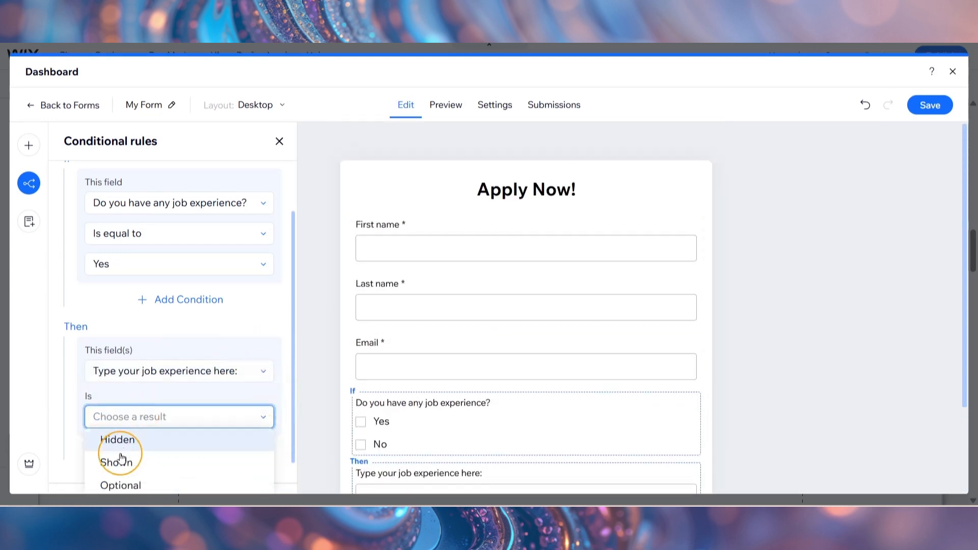
click(109, 460)
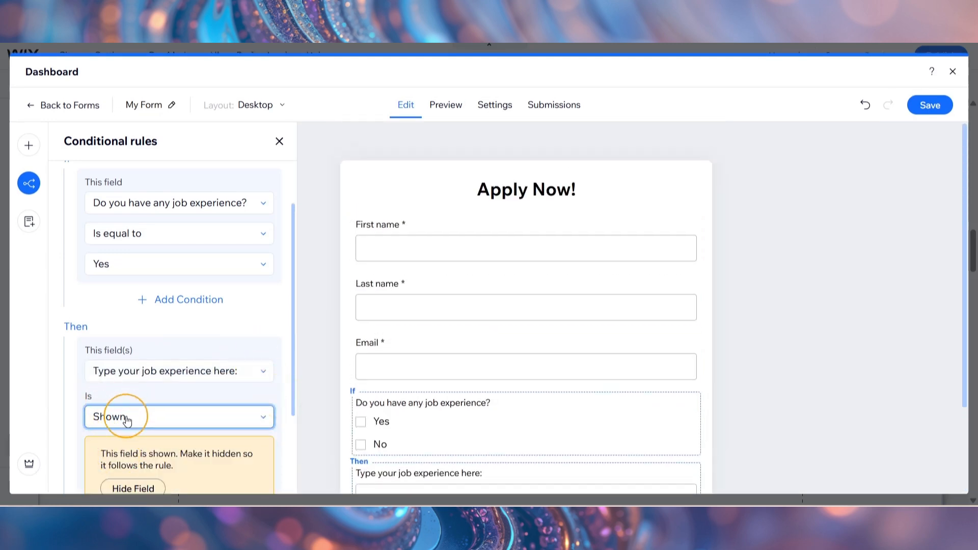
Step: Hide the "Type your job experience here:" field by default and save the conditional rule
scroll(237, 382, down, 3)
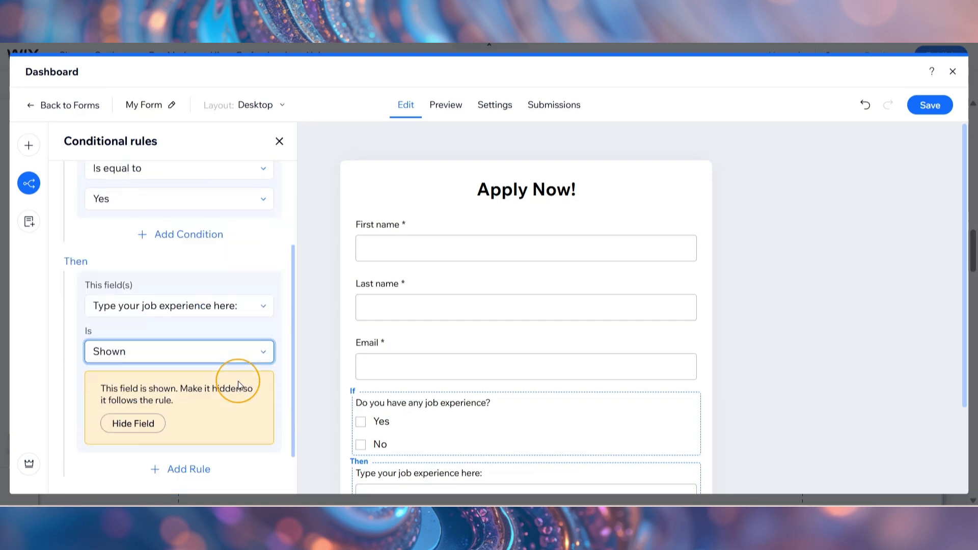
click(150, 380)
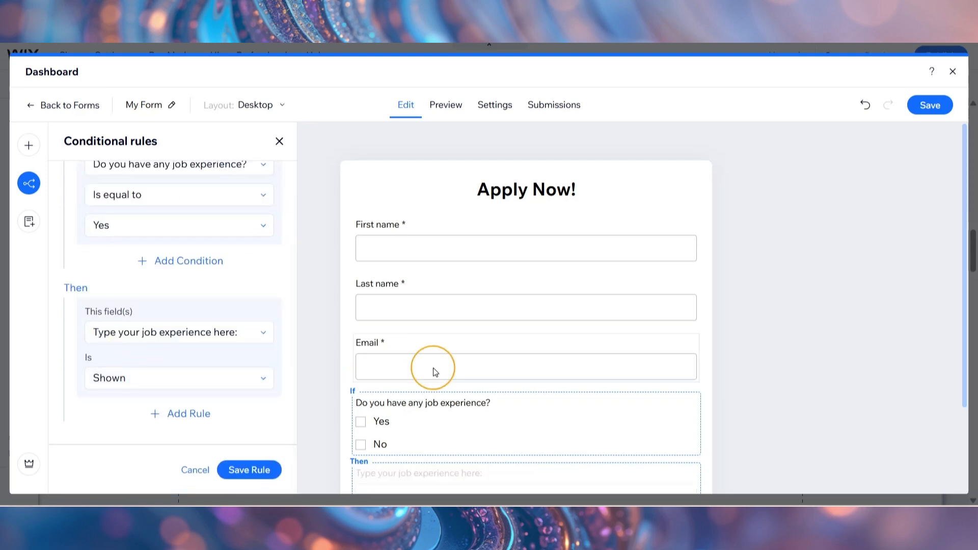
scroll(434, 372, down, 3)
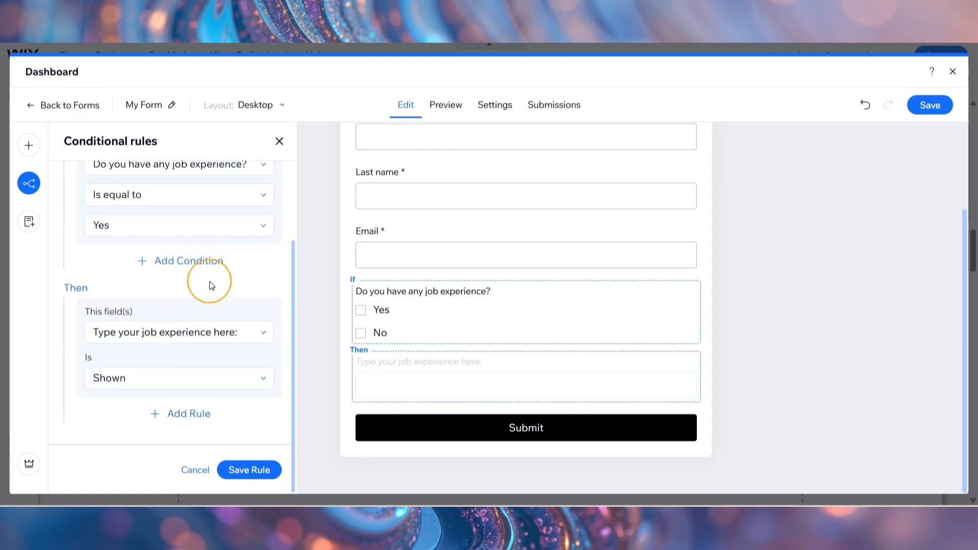
click(248, 470)
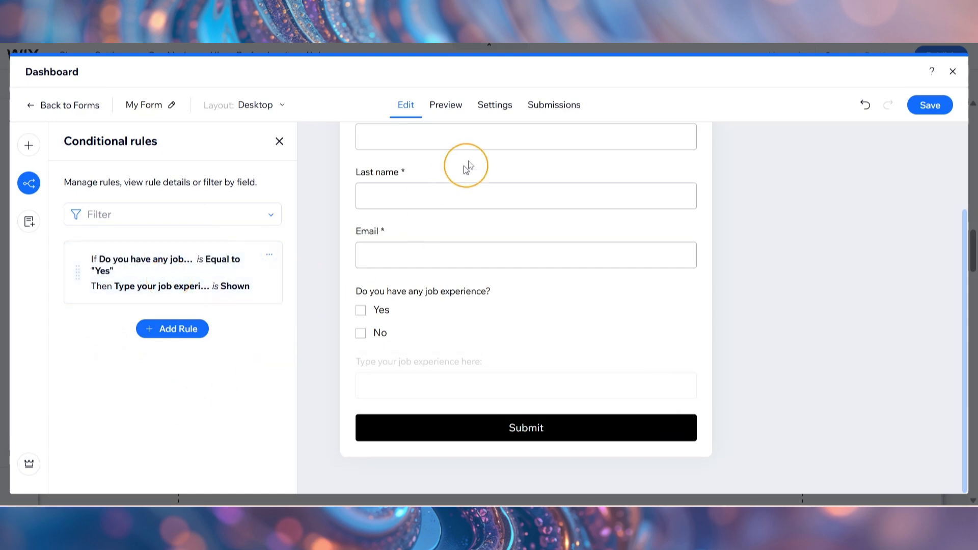
Step: Preview the form and test the conditional rule by selecting and clearing the Yes and No options
click(450, 113)
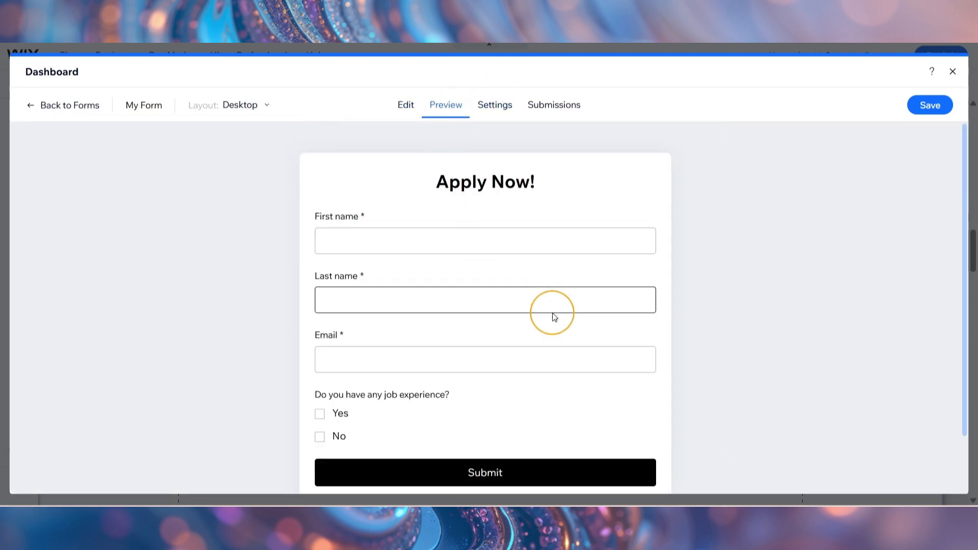
scroll(552, 313, down, 1)
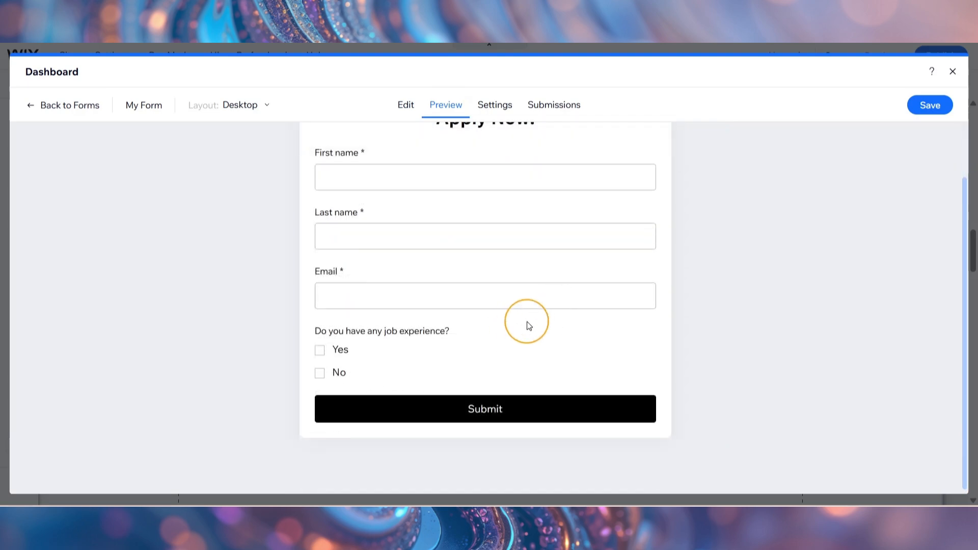
click(319, 350)
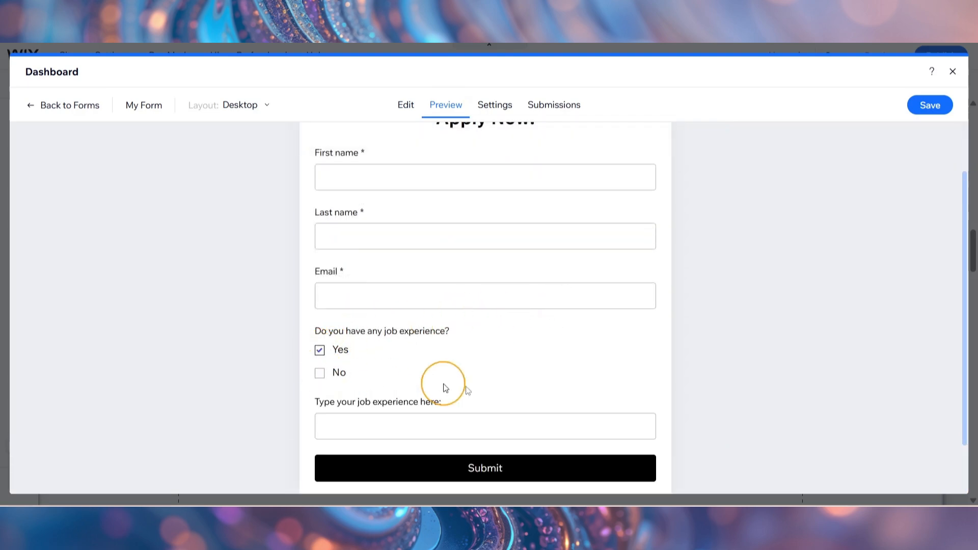
click(329, 421)
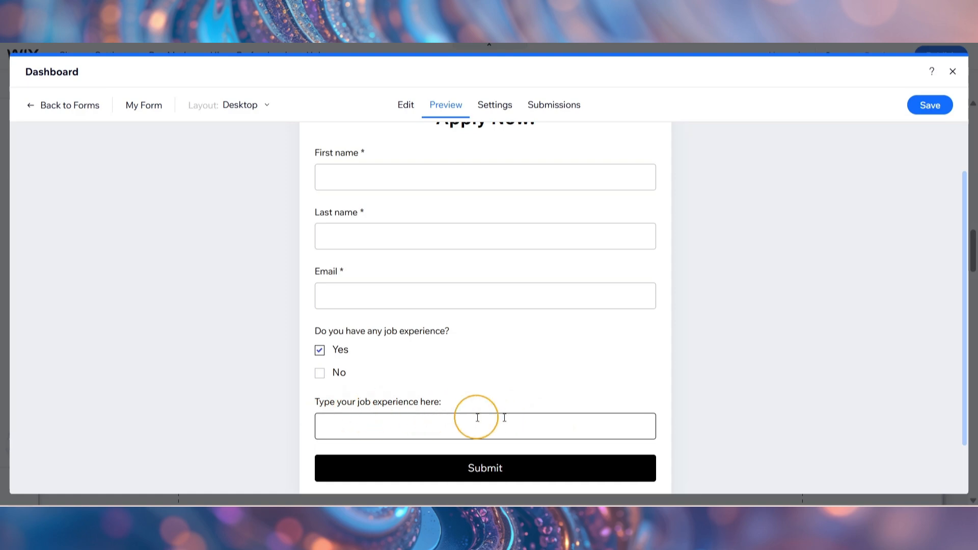
click(320, 350)
click(320, 373)
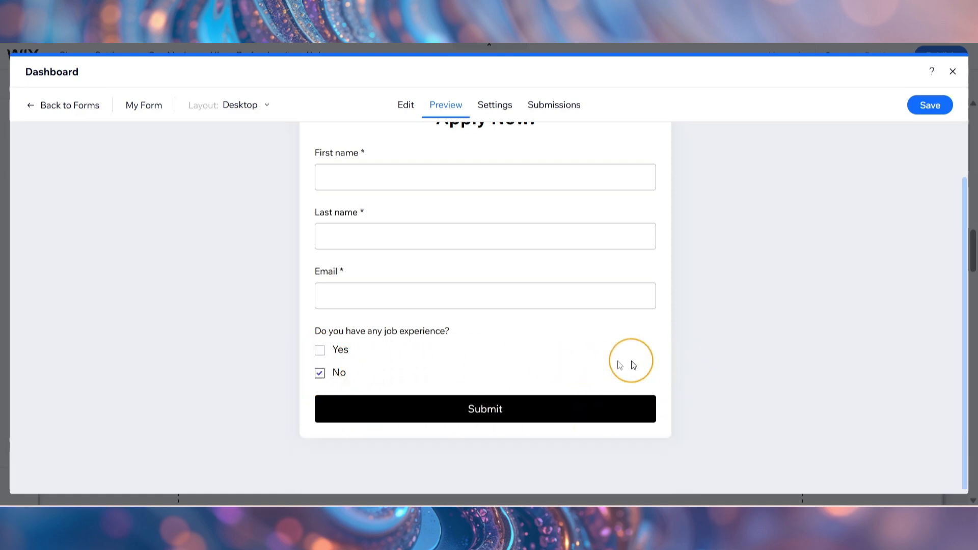
click(320, 372)
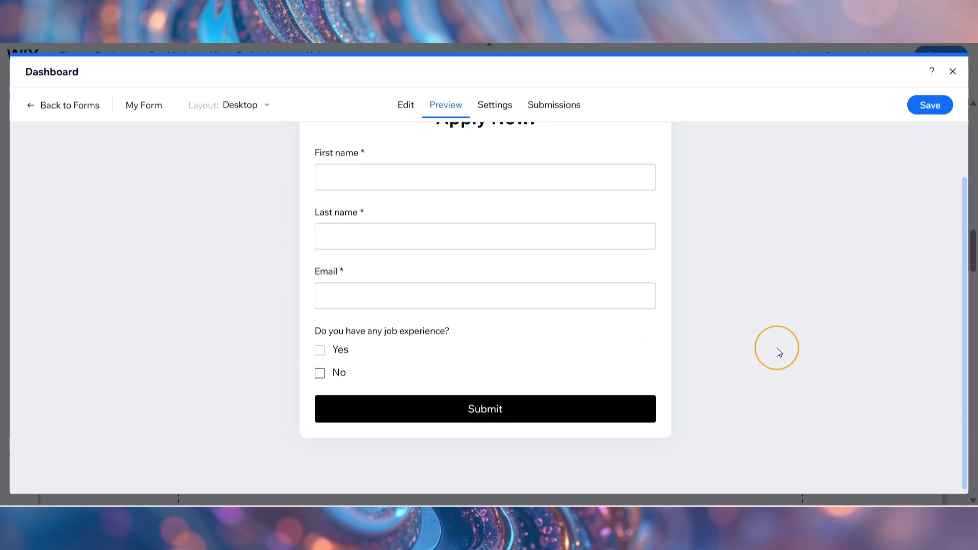
Step: Rename the form as "Apply Now Form" in its general settings
click(492, 106)
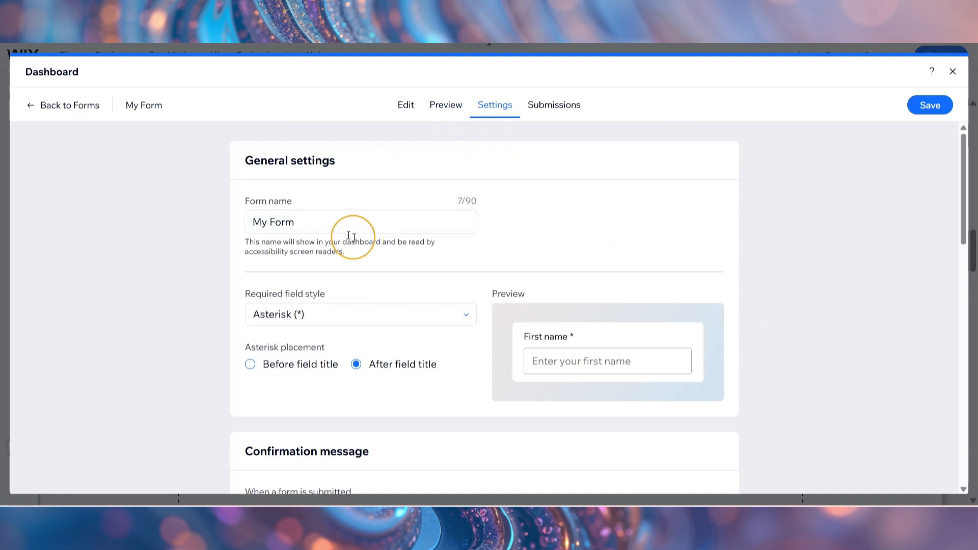
click(330, 222)
drag(330, 223, 175, 224)
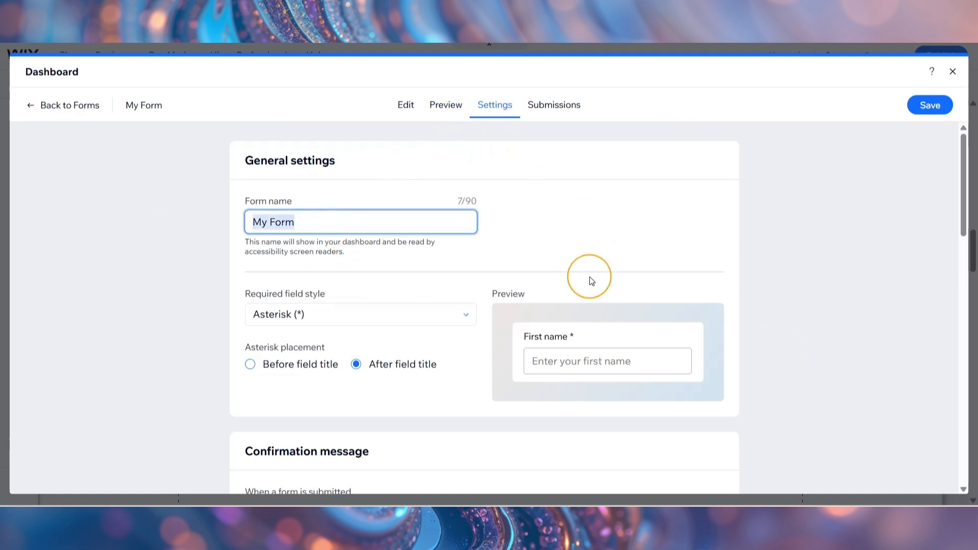
text(Apply Now Form)
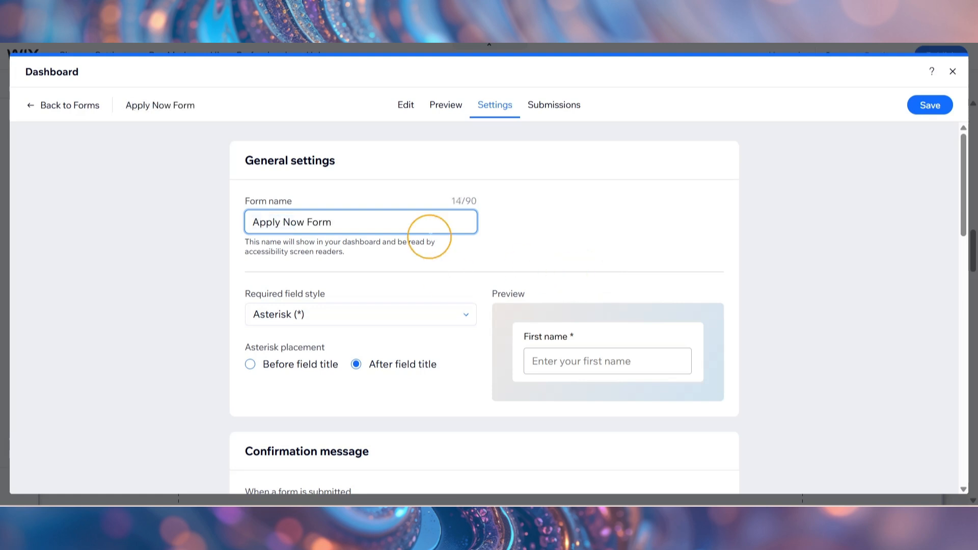
Step: Review the form's confirmation message, spam filter, form status and language settings, as well as its submissions list
scroll(336, 255, down, 4)
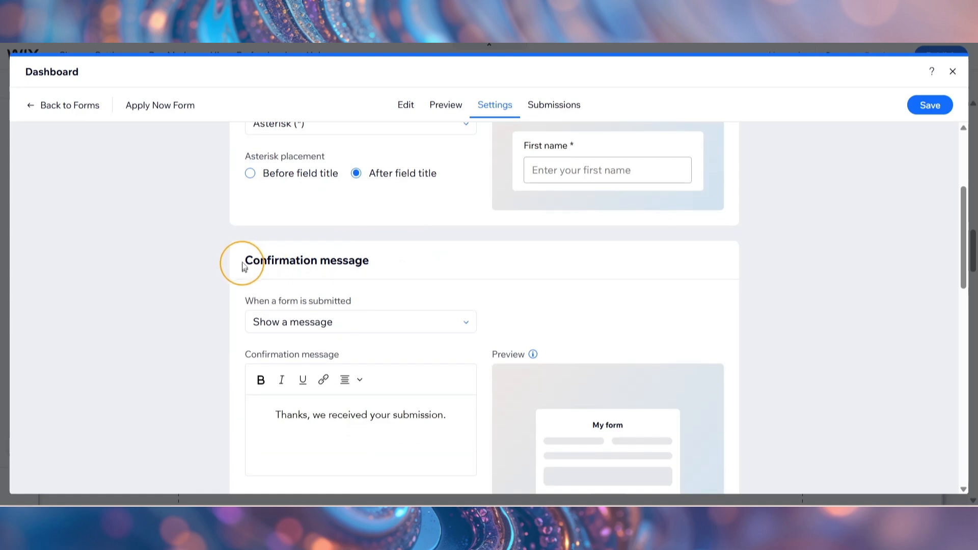
drag(245, 261, 398, 270)
scroll(430, 388, down, 6)
scroll(430, 392, down, 1)
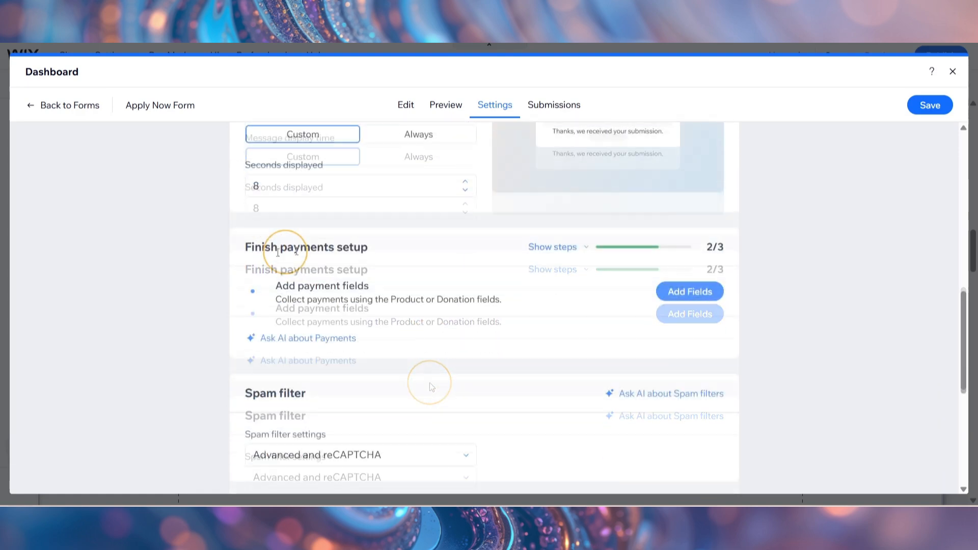
scroll(227, 281, down, 4)
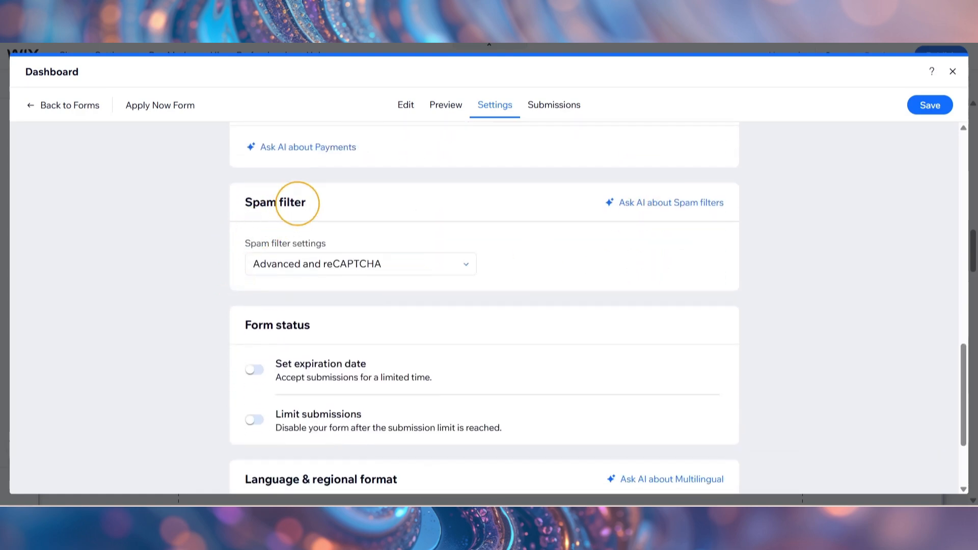
scroll(338, 232, down, 3)
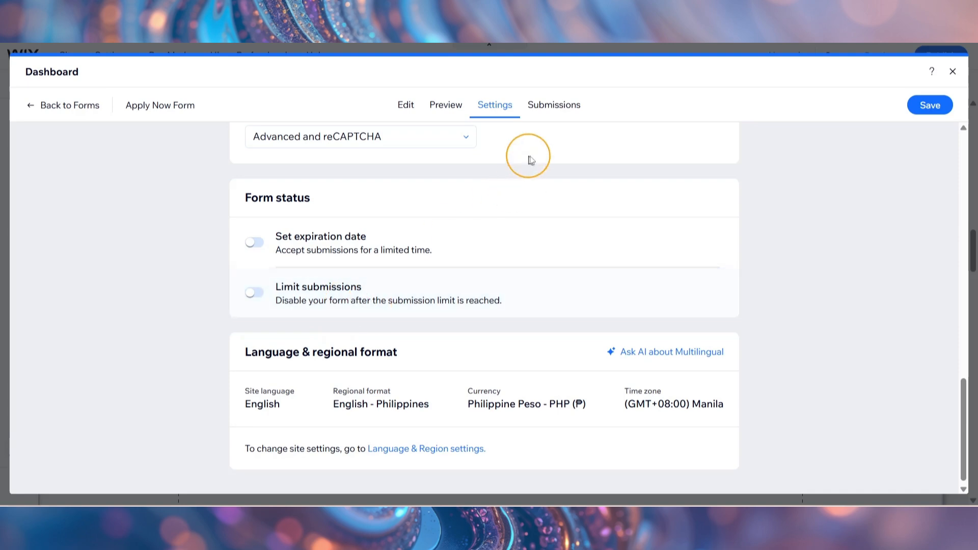
click(549, 106)
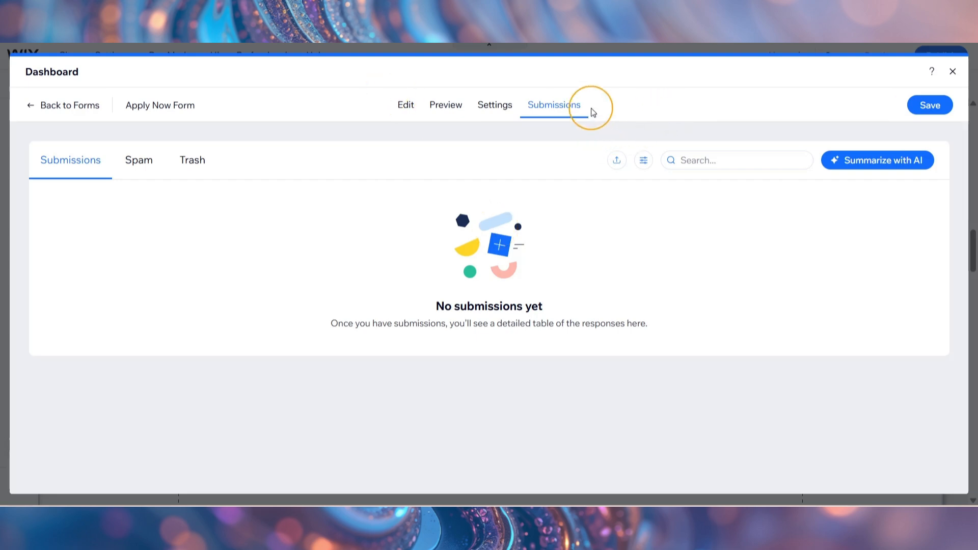
Step: Save the form and close the form dashboard to return to the site editor
click(927, 106)
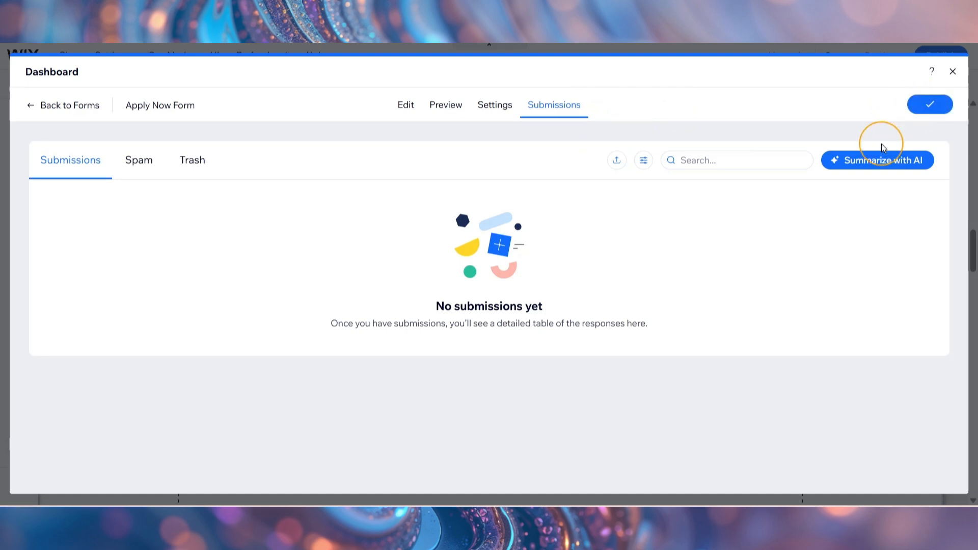
click(951, 74)
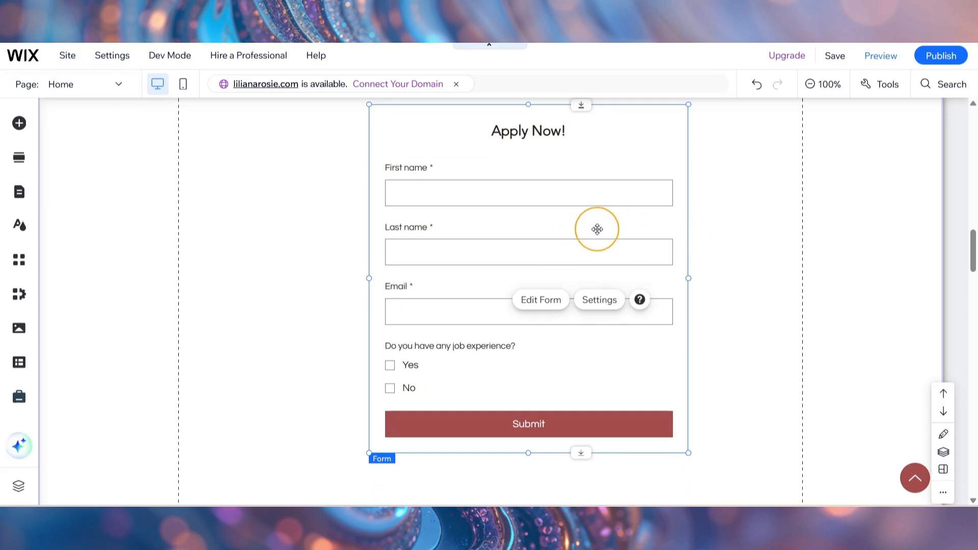
Step: Change the Submit button's regular fill color to the dark theme color #21201E in the form's design settings
click(600, 303)
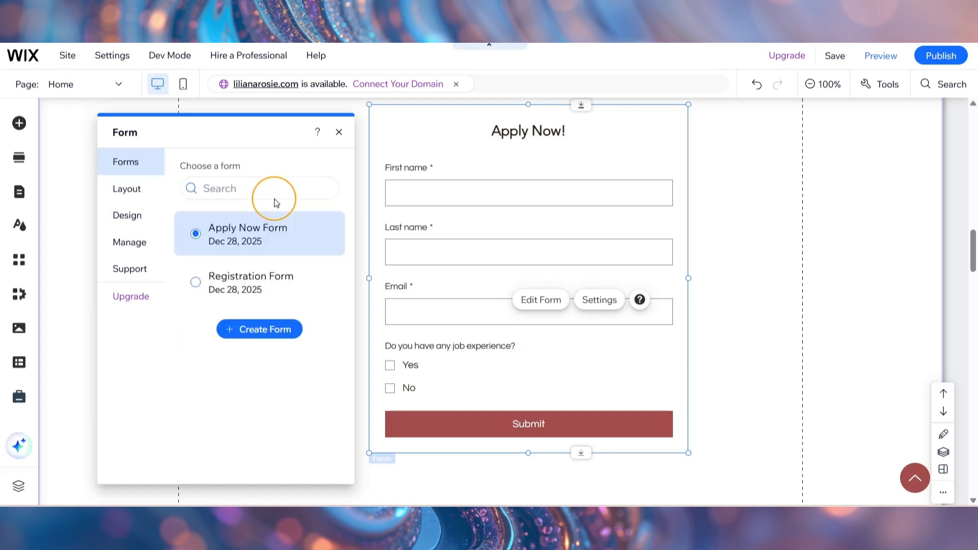
click(140, 214)
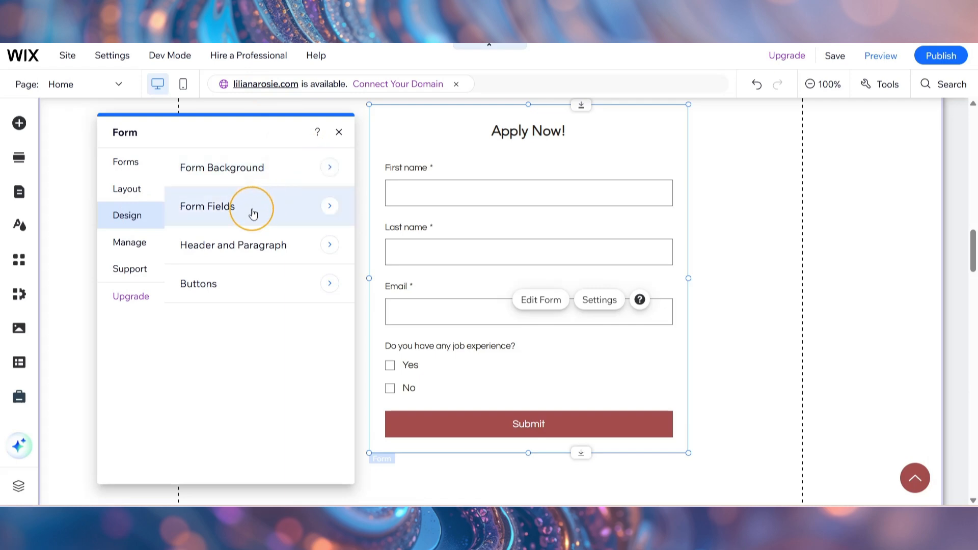
click(257, 301)
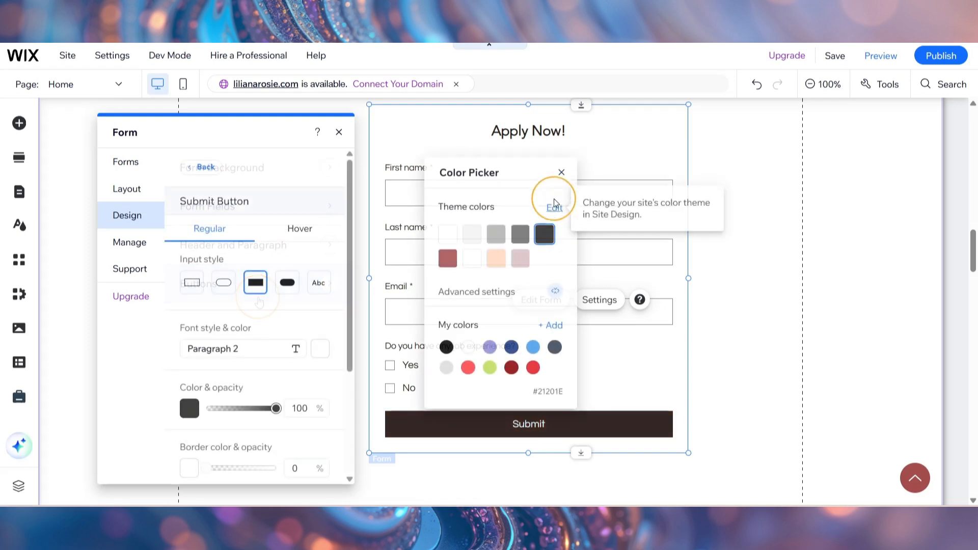
click(561, 171)
click(205, 171)
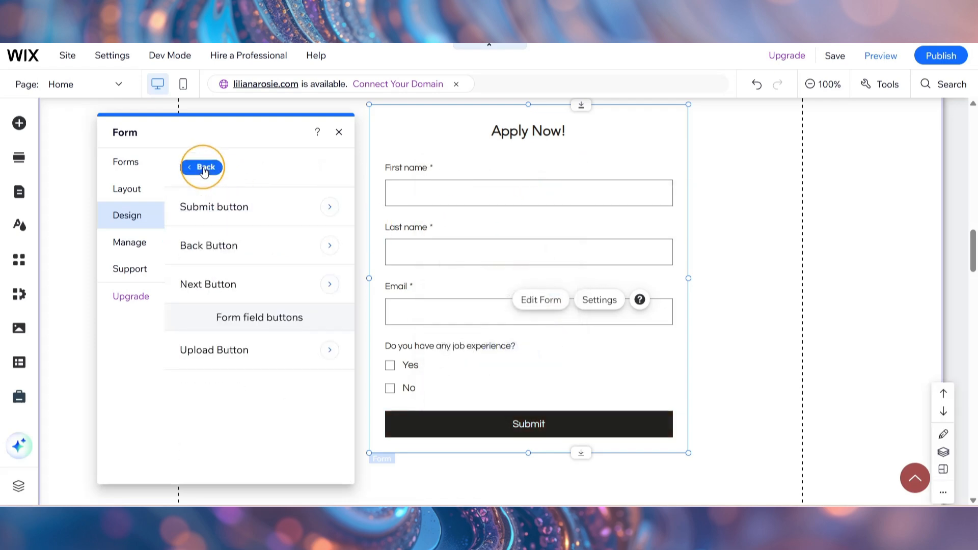
click(338, 131)
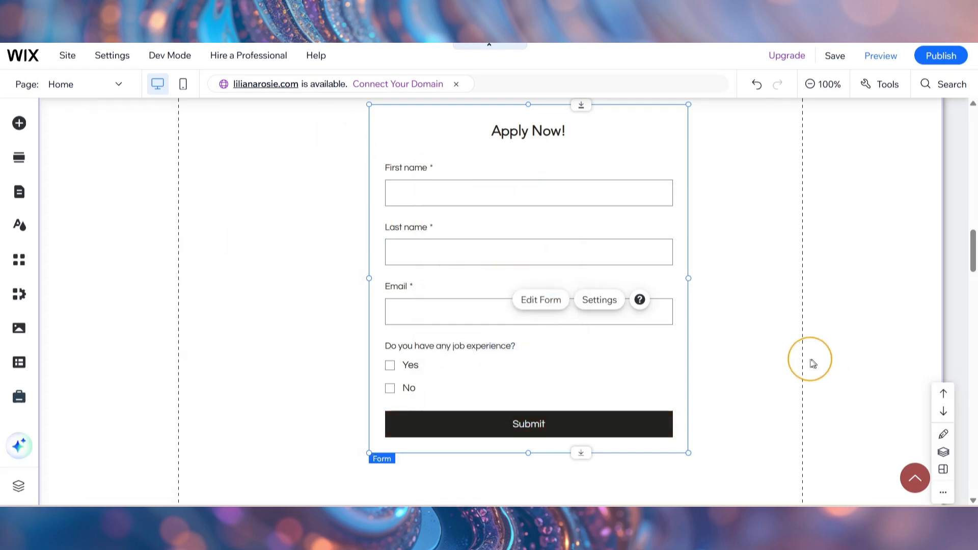
Step: Save the site without publishing it from the save dialog, and bring up the publishing options
click(835, 57)
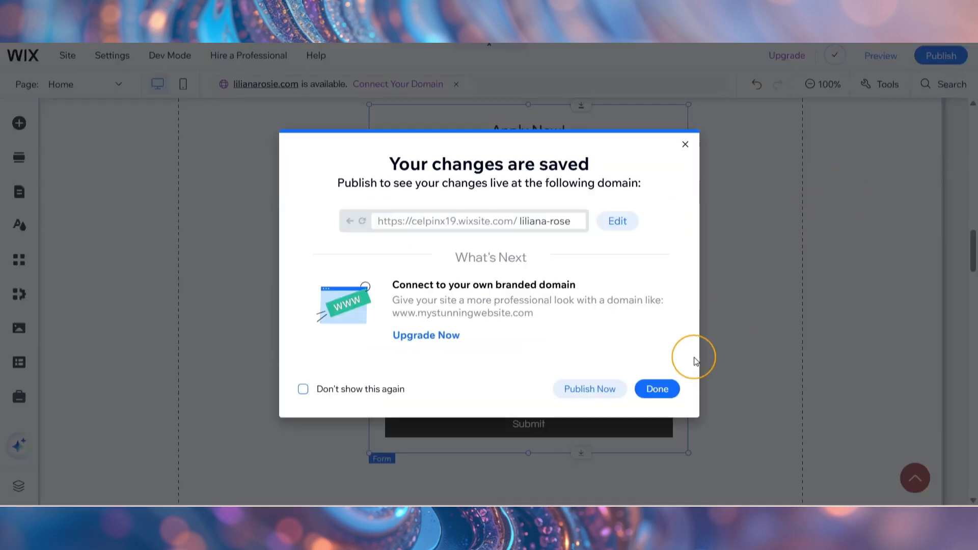
click(661, 389)
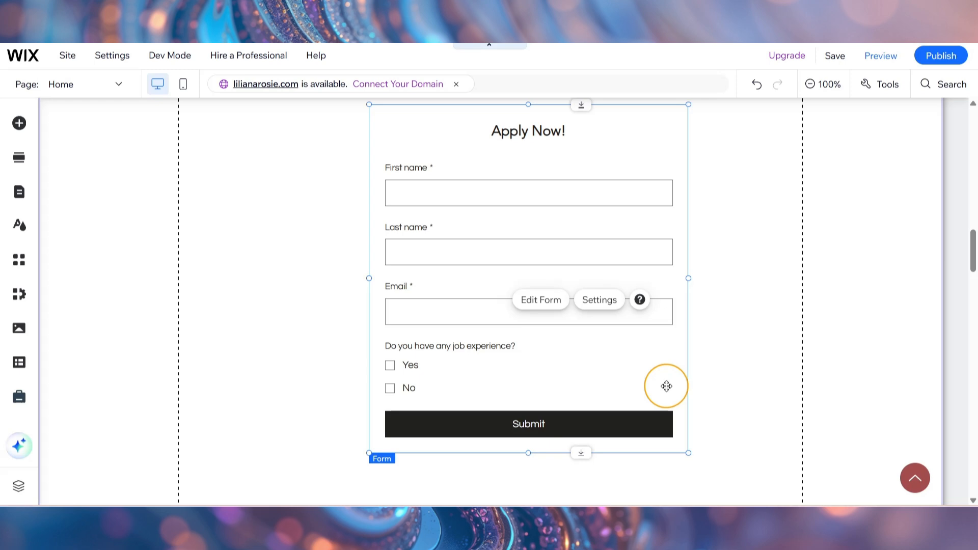
mouse_move(948, 58)
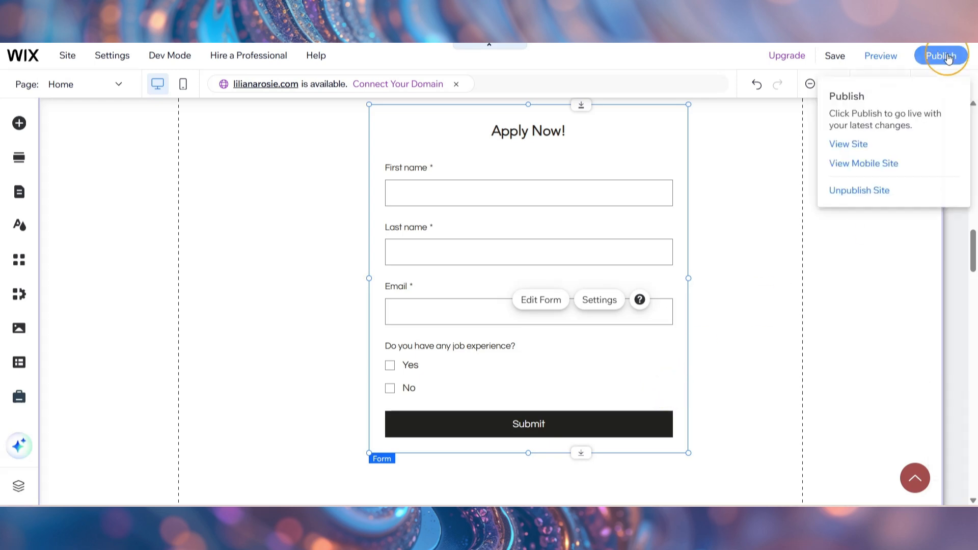